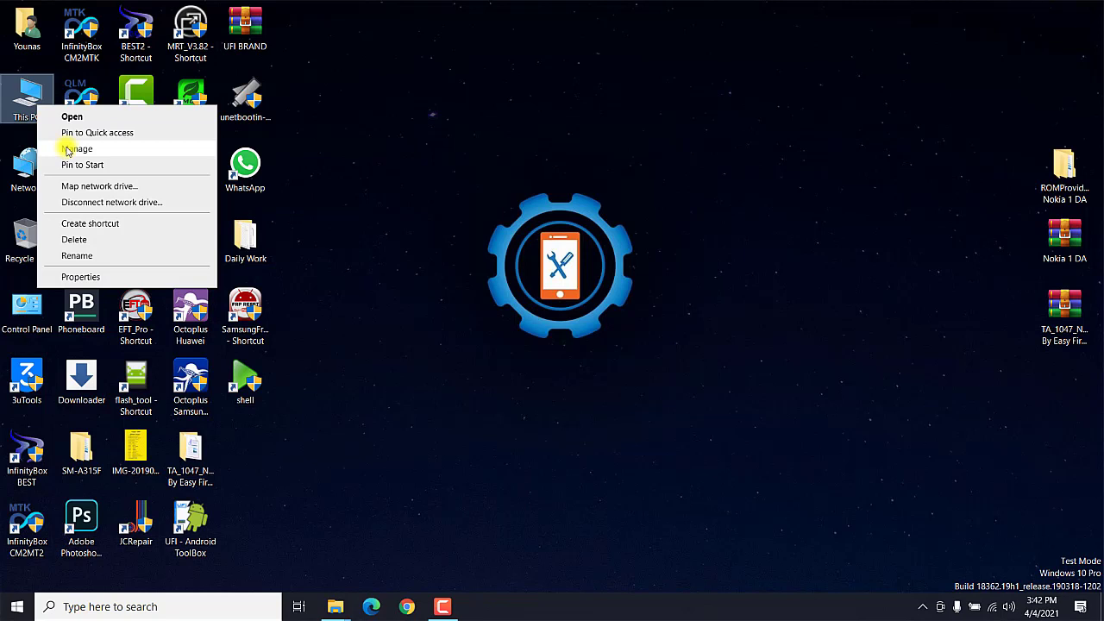
Step: Open Device Manager in this PC's Computer Management console and select the Z3X BOX device under Other devices
left_click(68, 150)
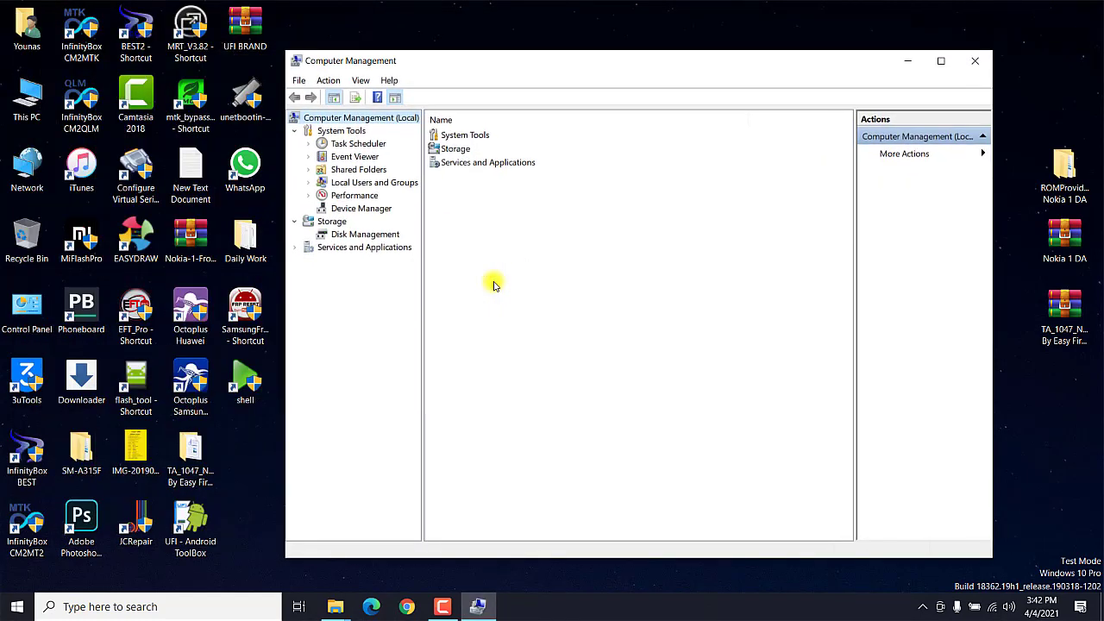
key("d")
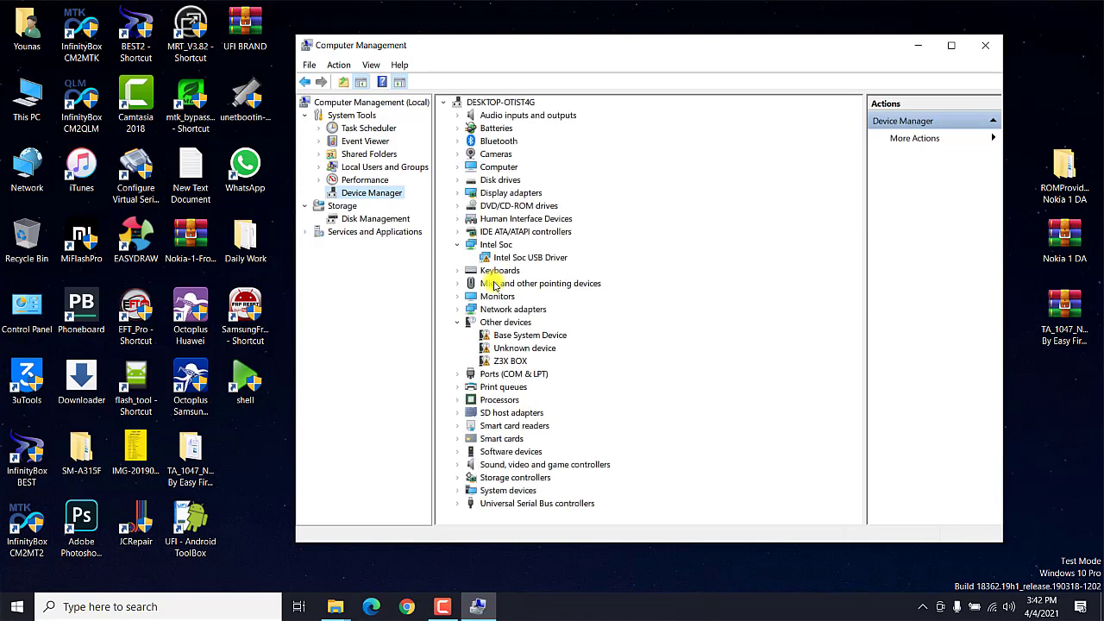
key("z")
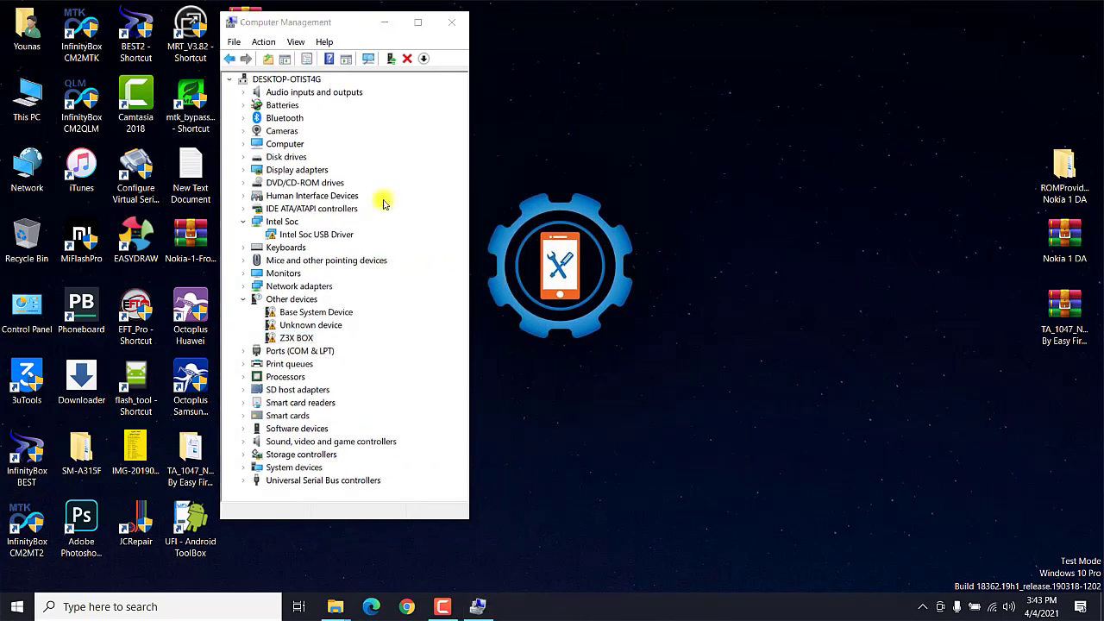
Step: Open the Z3x folder in File Explorer, under Mobile Software and samsung on the Softwares (D:) drive
key("super+e")
double_click(522, 407)
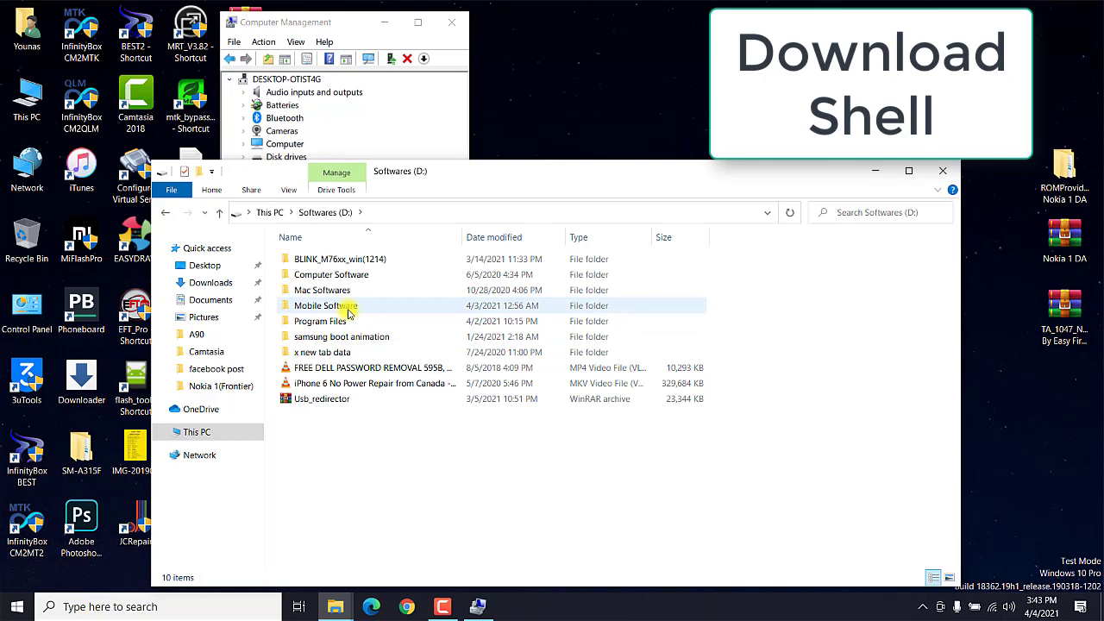
double_click(348, 309)
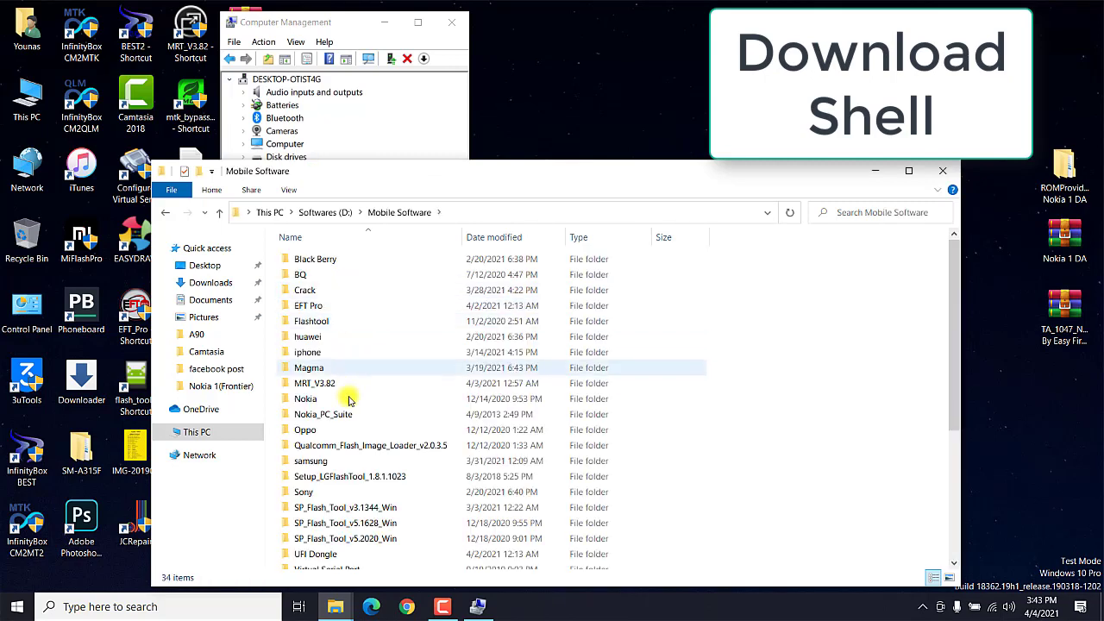
scroll(349, 414, "down", 2)
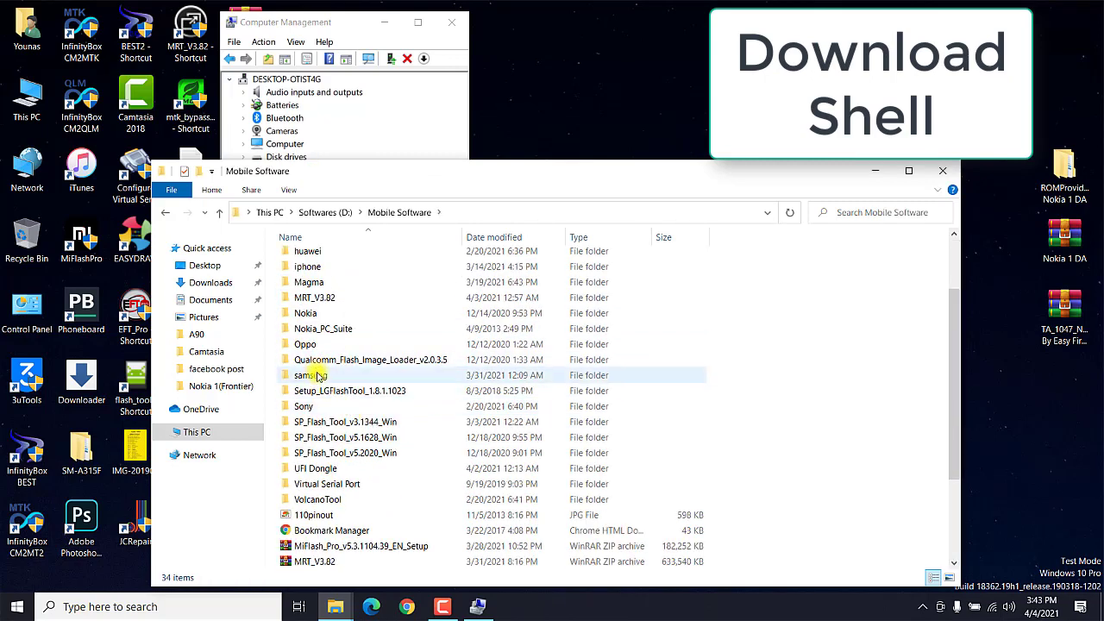
double_click(318, 375)
scroll(305, 345, "down", 2)
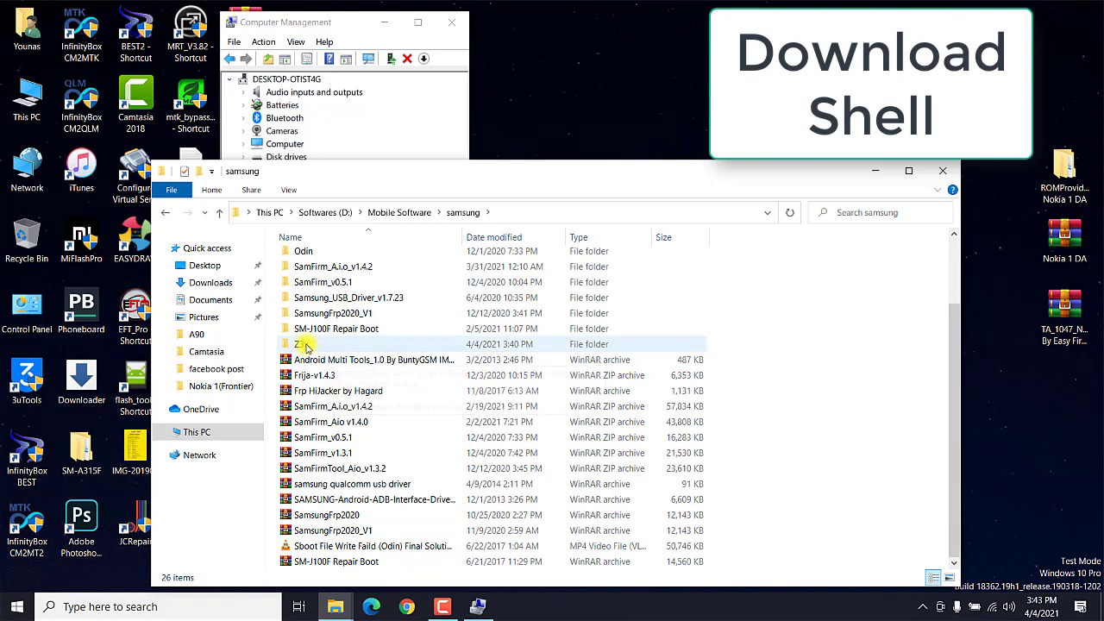
double_click(305, 345)
Step: Run the latest_shell installer and accept English as the setup language
left_click(332, 263)
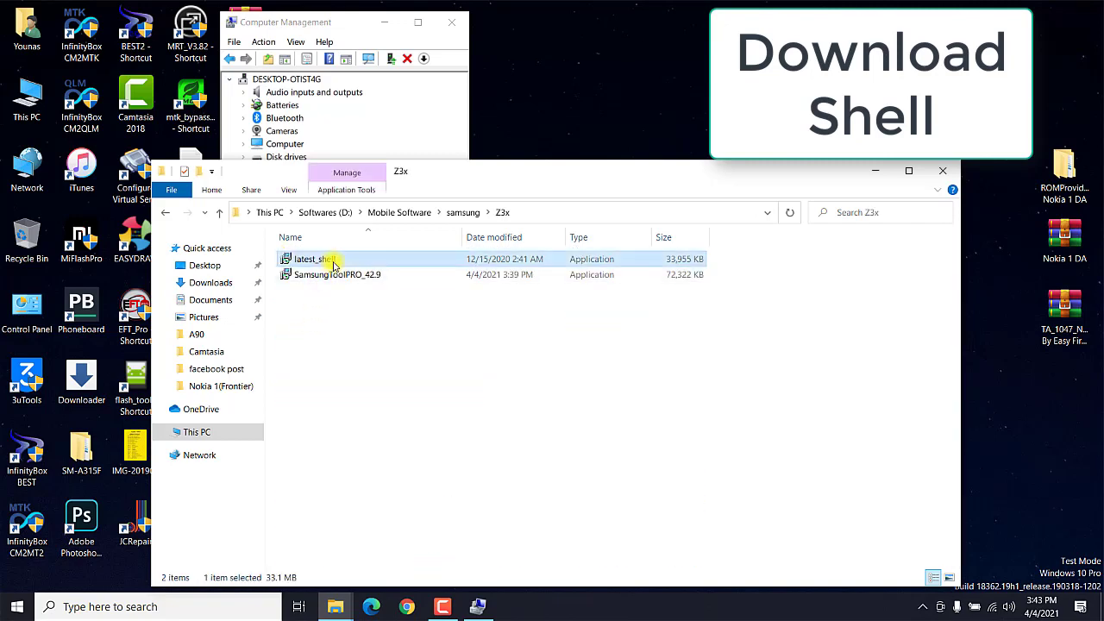
right_click(333, 263)
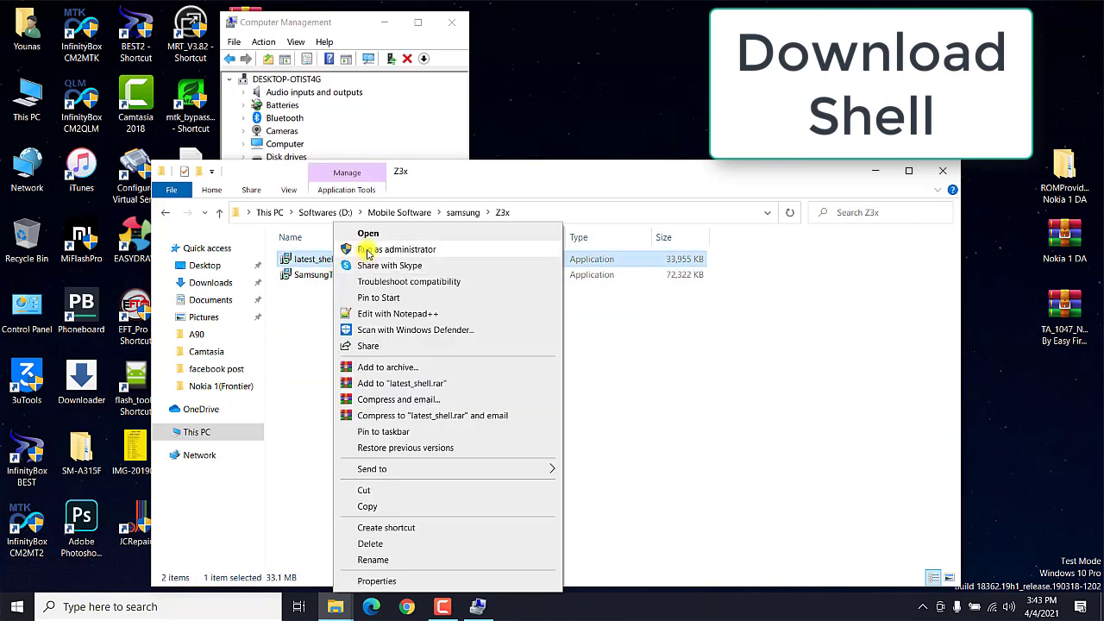
left_click(369, 237)
left_click(811, 261)
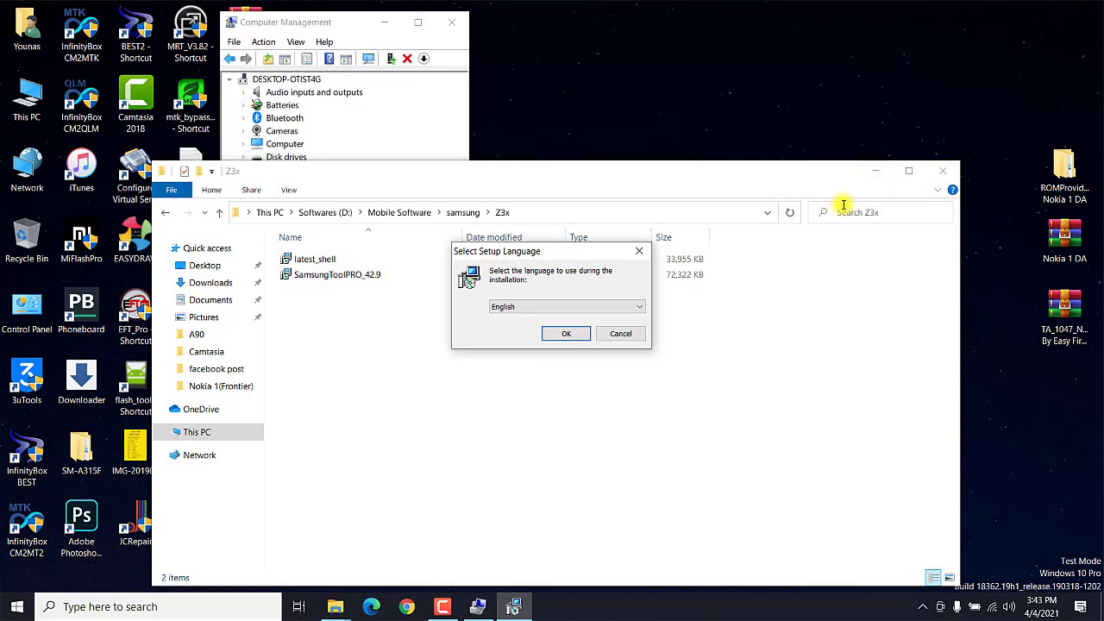
key("Return")
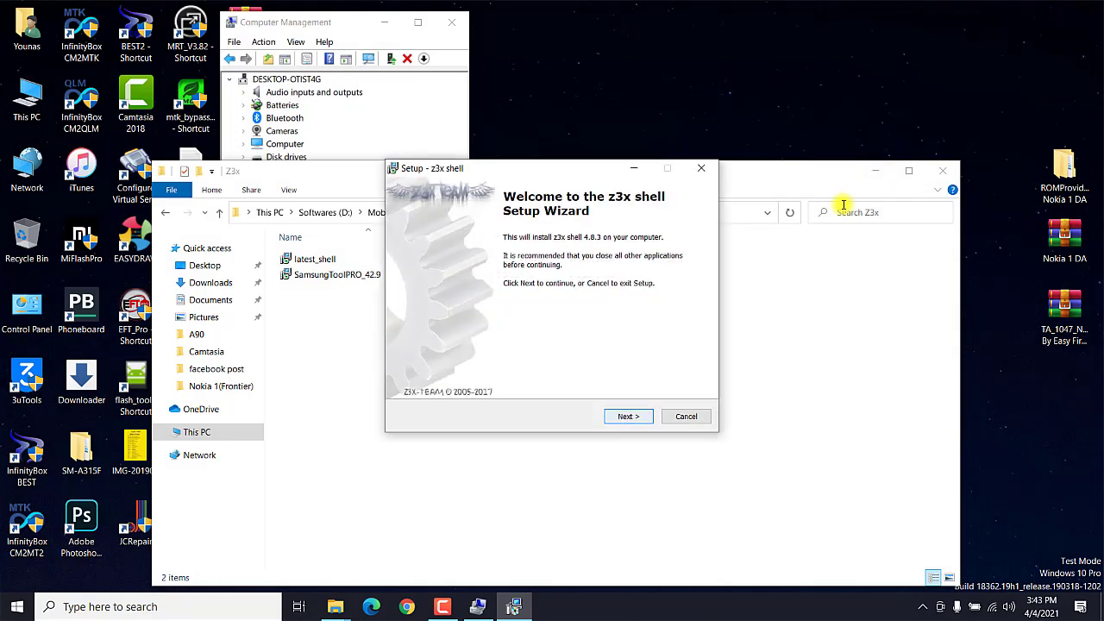
Step: Install z3x shell with the default settings, including the desktop and Quick Launch icons
key("Return")
key("Return")
key("Return")
key("Return")
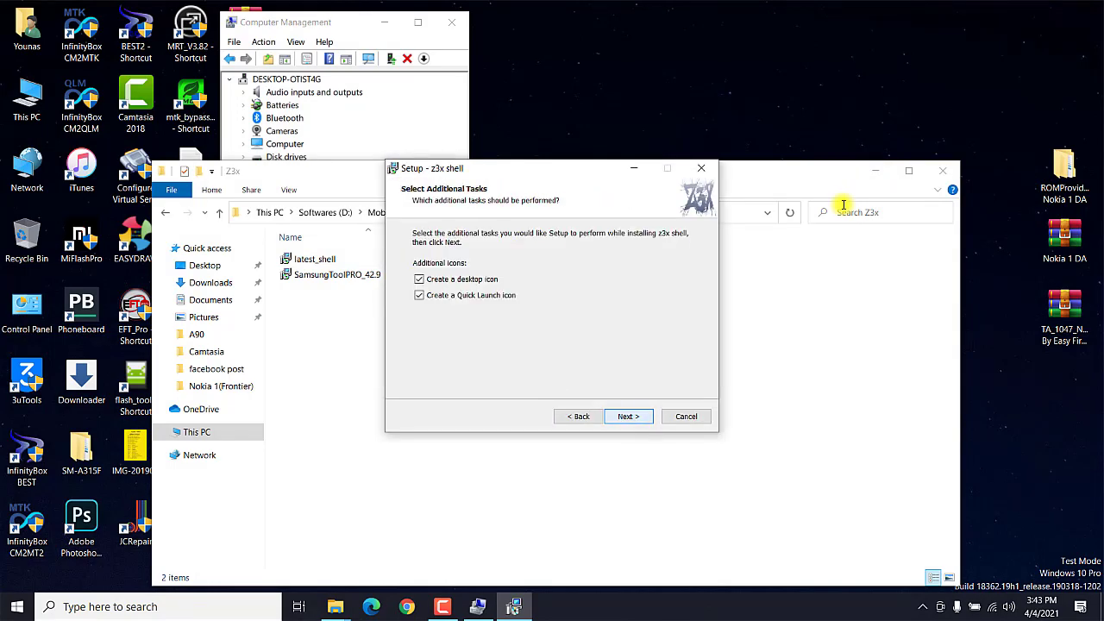
key("Return")
key("Return")
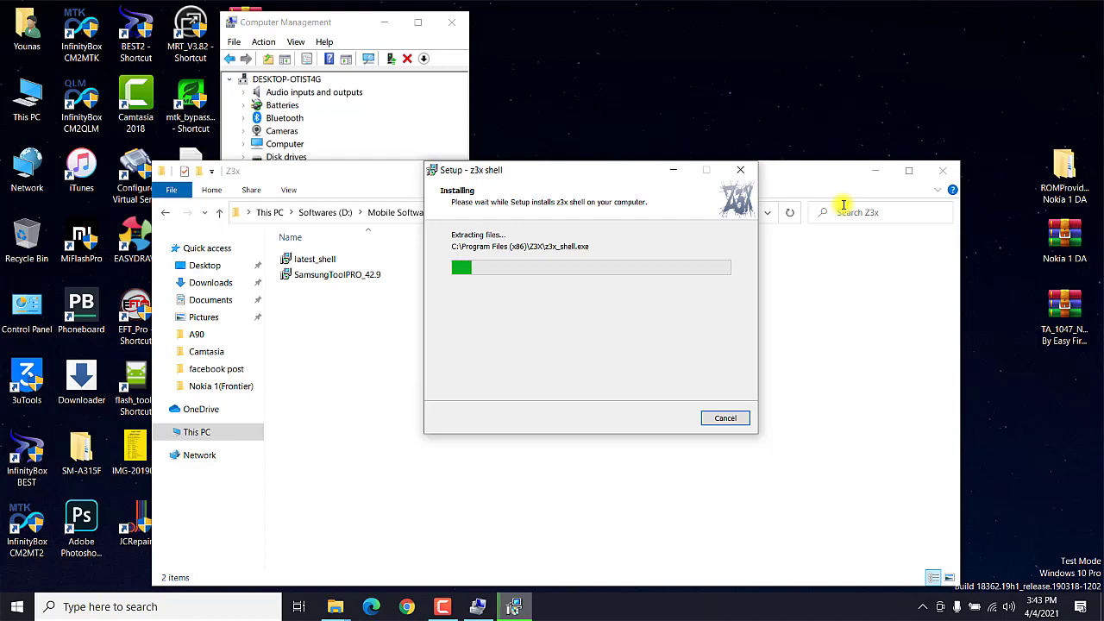
Step: Continue past the z3x shell setup's information page and finish the setup without launching the shell
key("alt+Tab")
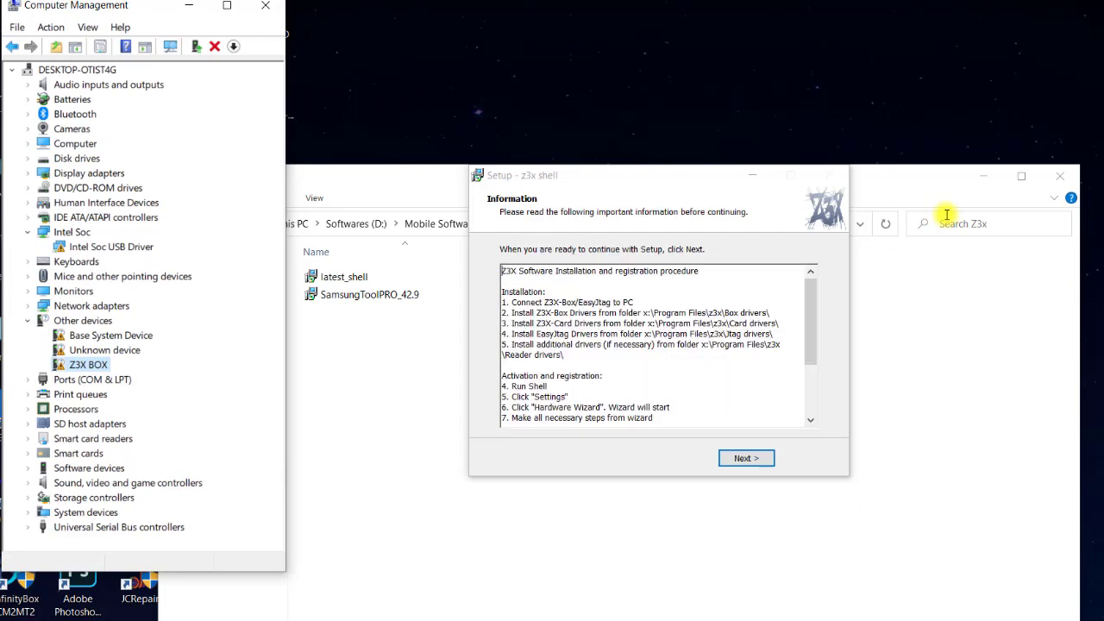
key("Return")
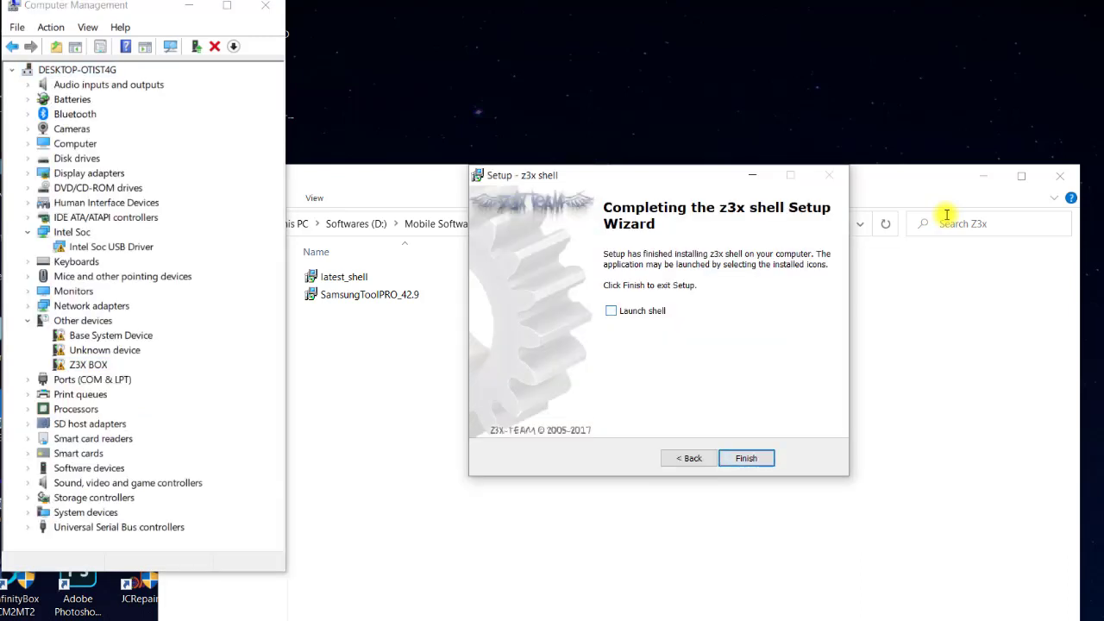
key("Return")
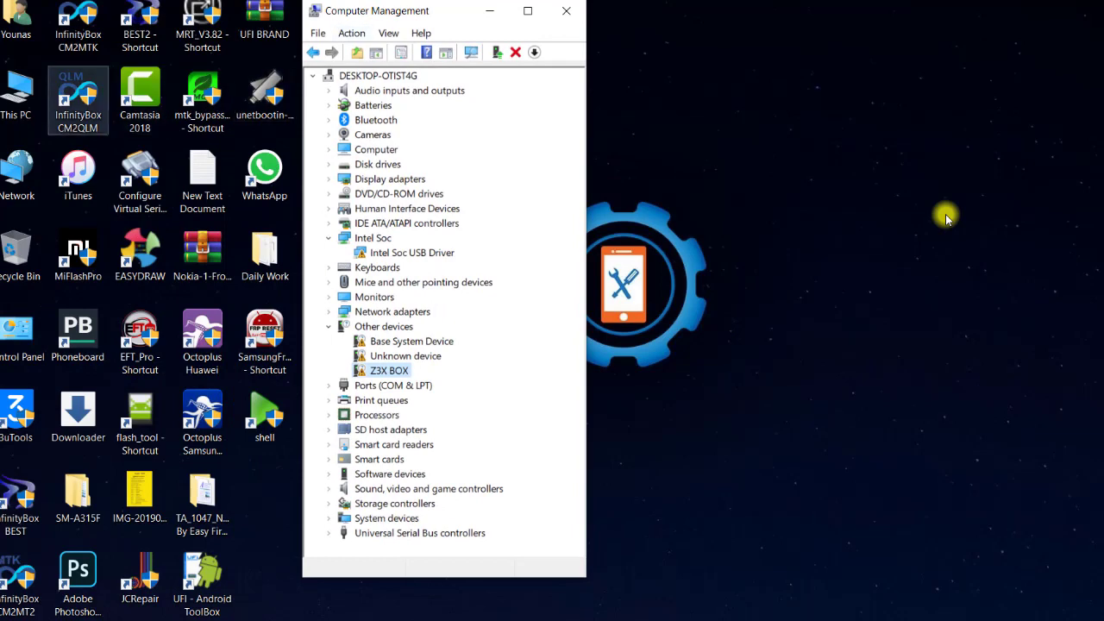
Step: Examine the contents of the Box Drivers folder in C:\Program Files (x86)\Z3X, and close the folder window
key("Return")
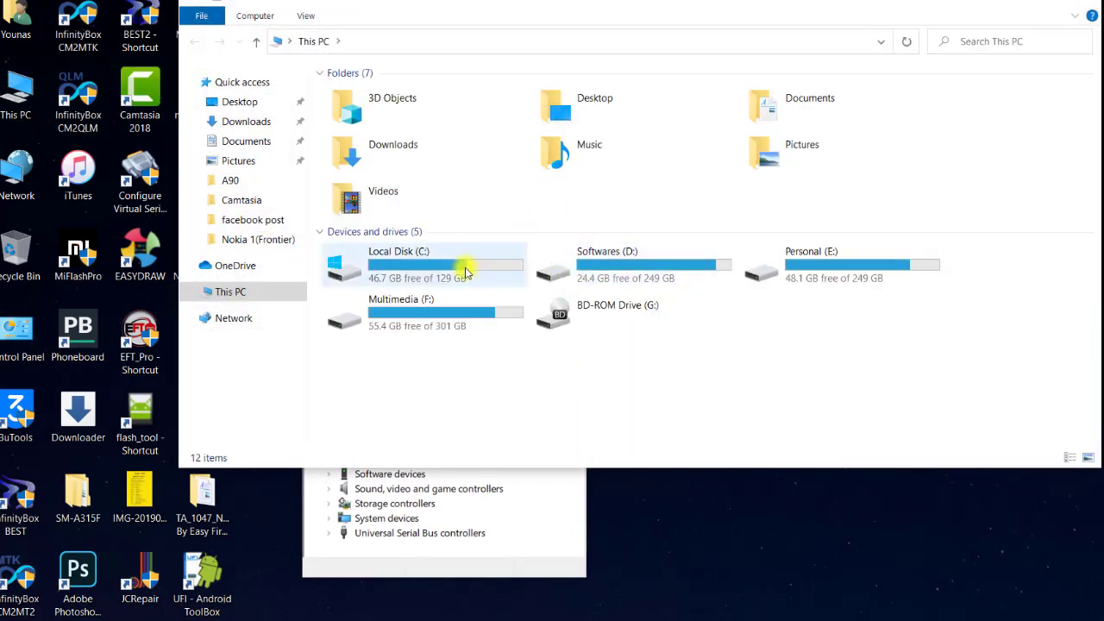
left_click(465, 268)
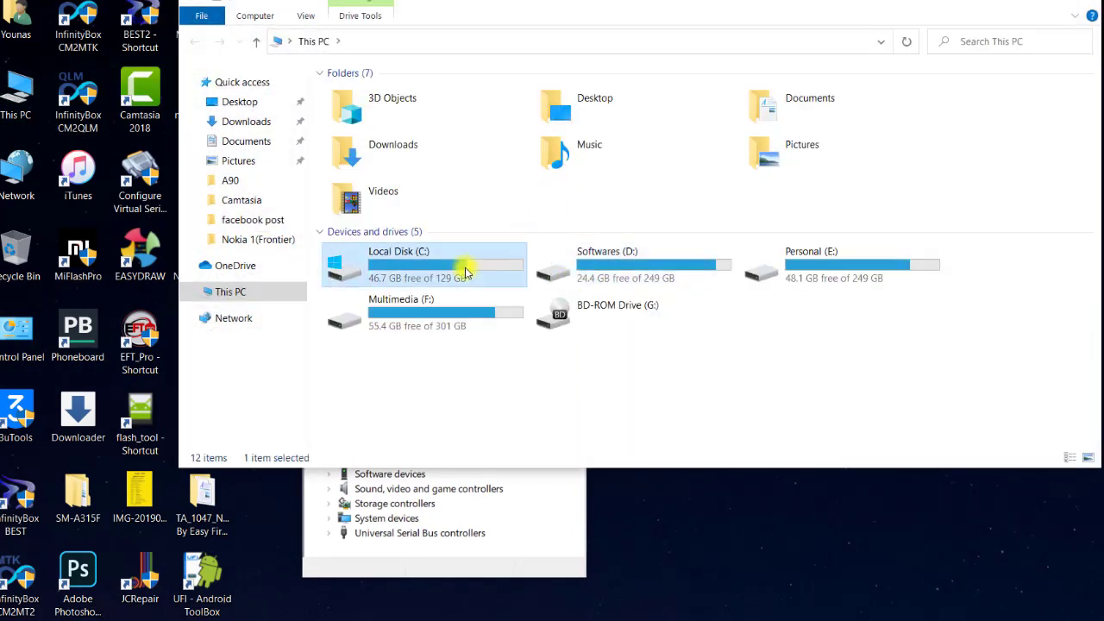
double_click(417, 272)
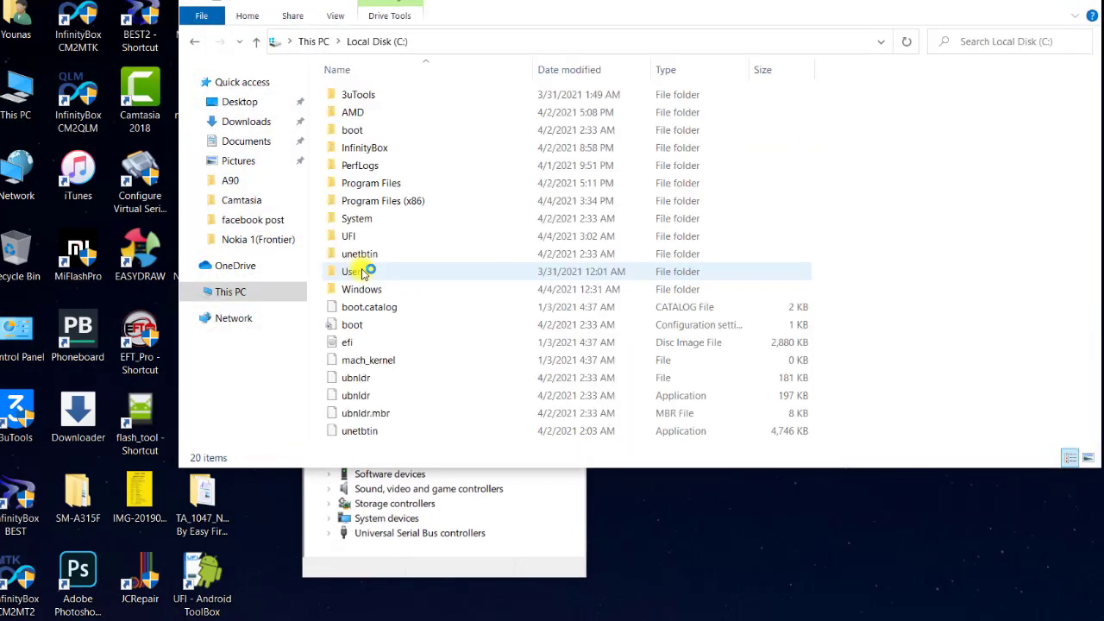
double_click(399, 201)
scroll(392, 327, "down", 5)
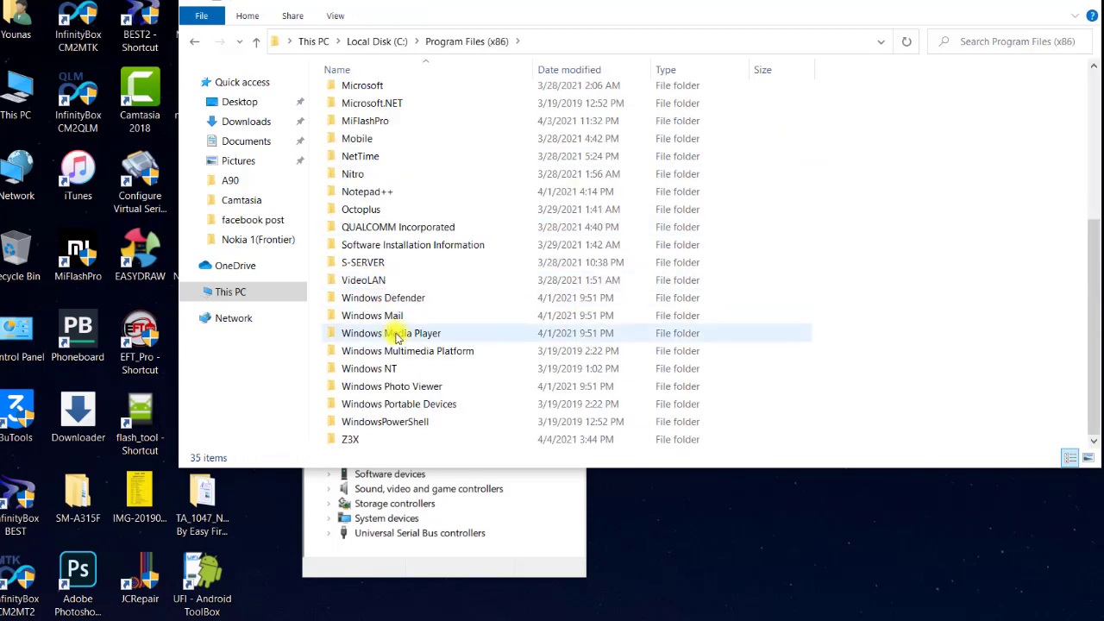
double_click(366, 440)
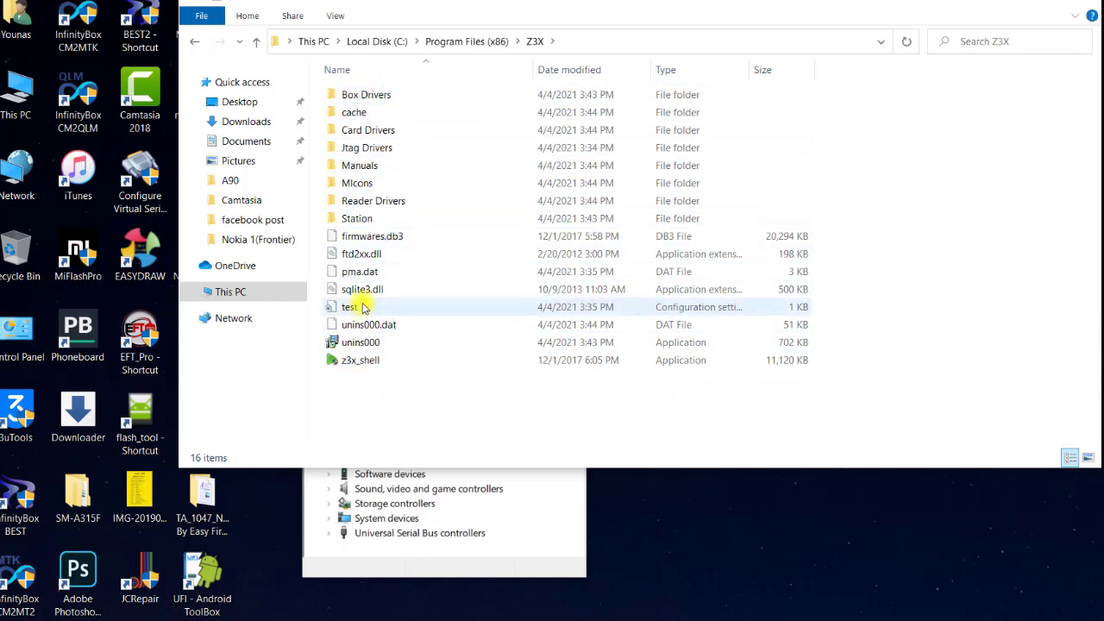
double_click(383, 95)
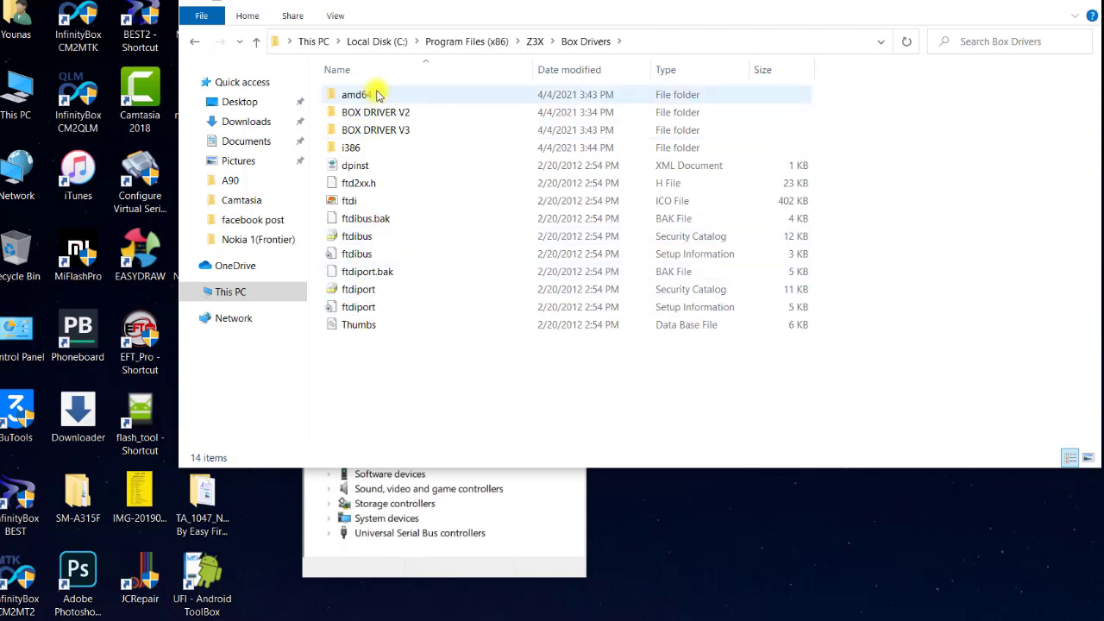
left_click(1089, 3)
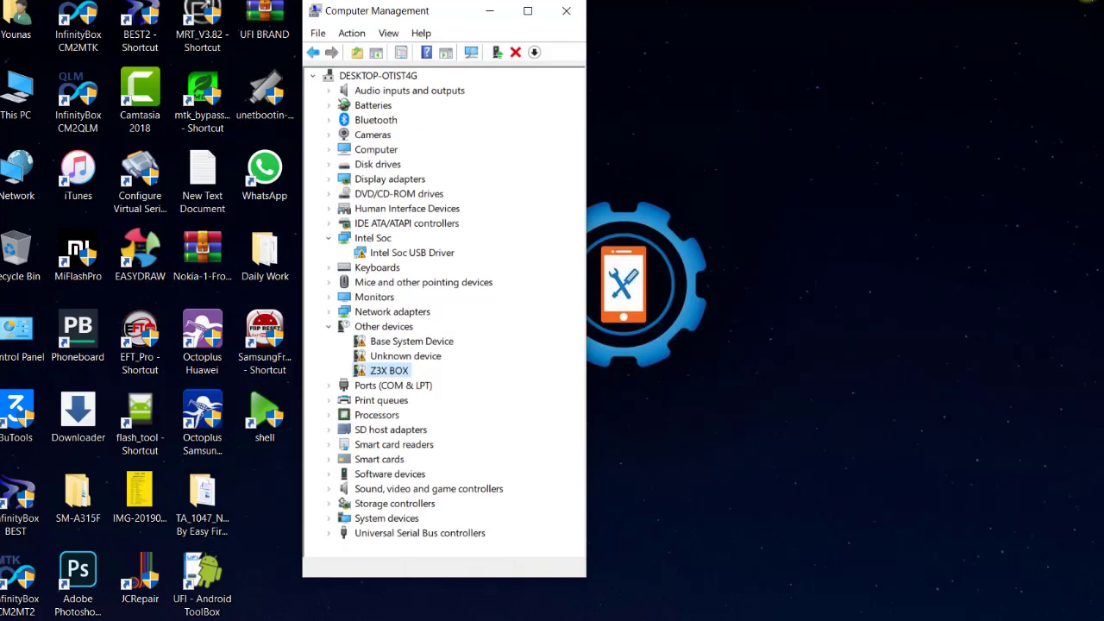
Step: Start a driver update for the Z3X BOX device, choosing to browse the computer for driver software
right_click(390, 371)
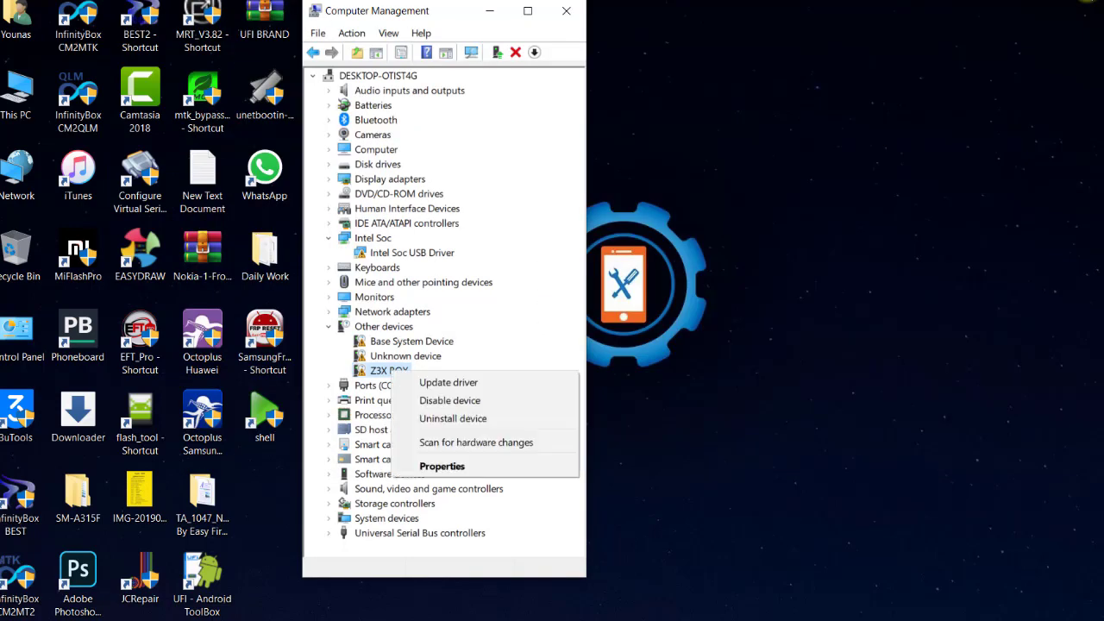
left_click(448, 382)
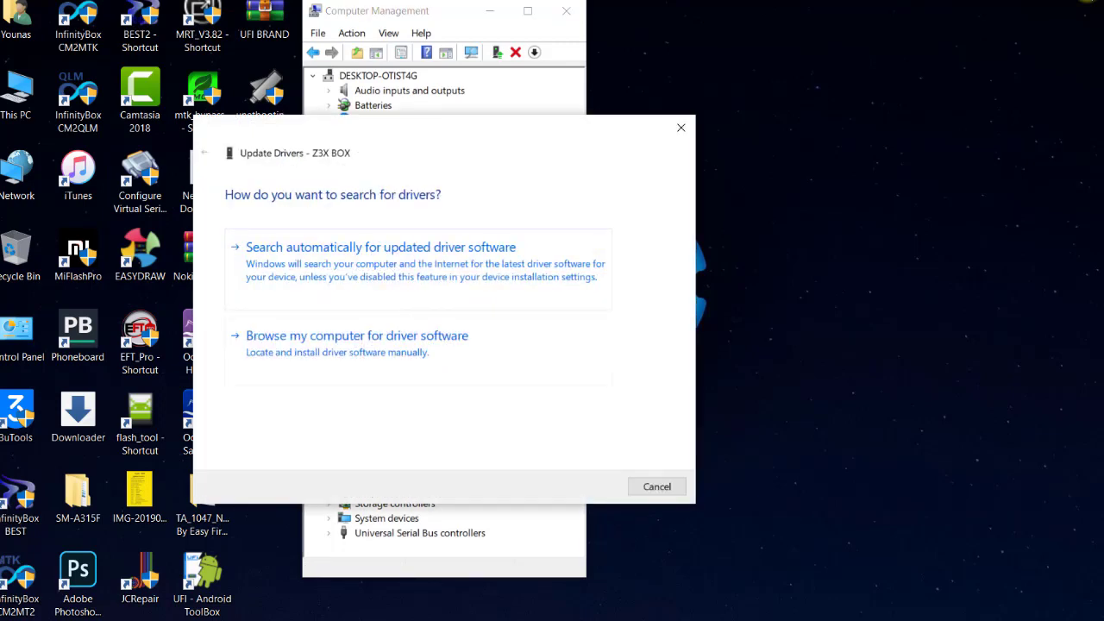
left_click(418, 351)
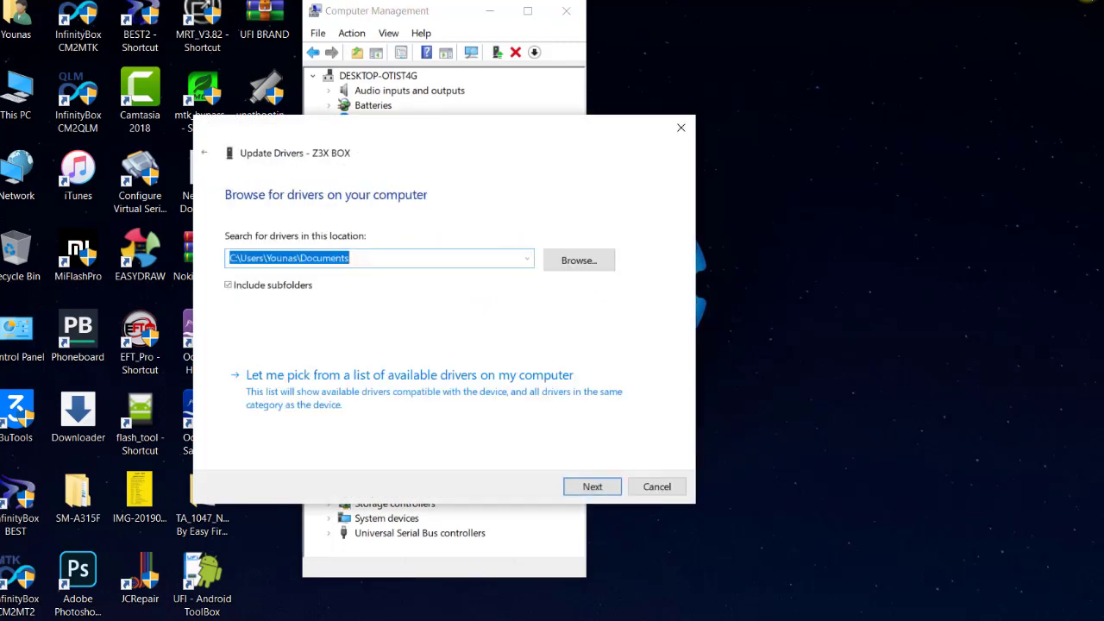
left_click_drag(443, 130, 845, 131)
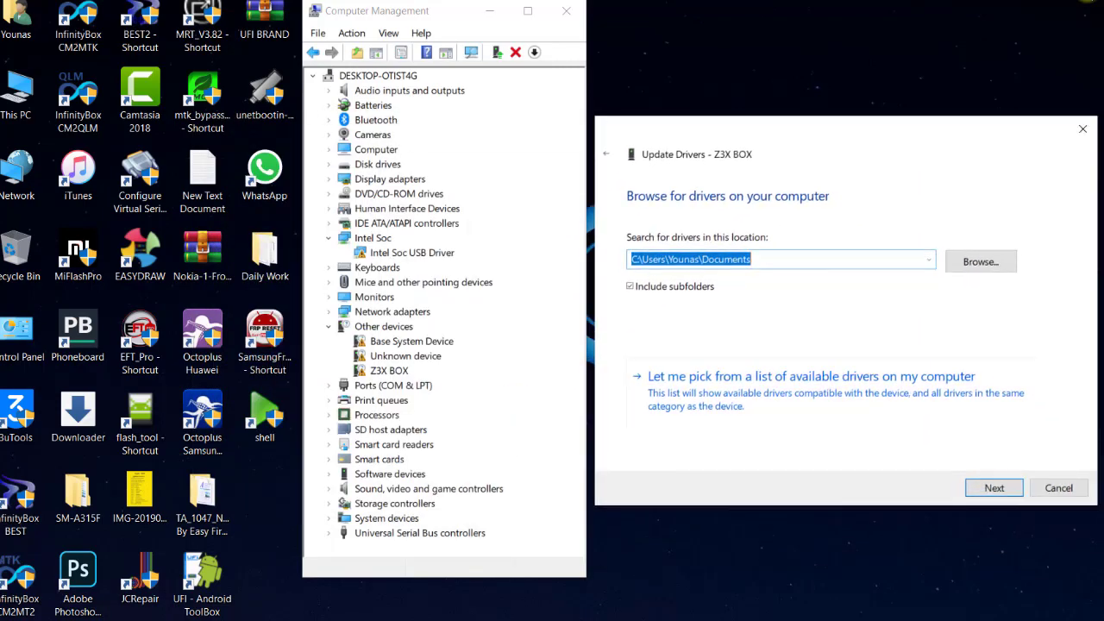
Step: Choose to pick from the available drivers with Show All Devices as the hardware type, and install the driver from disk
left_click(833, 392)
key("Return")
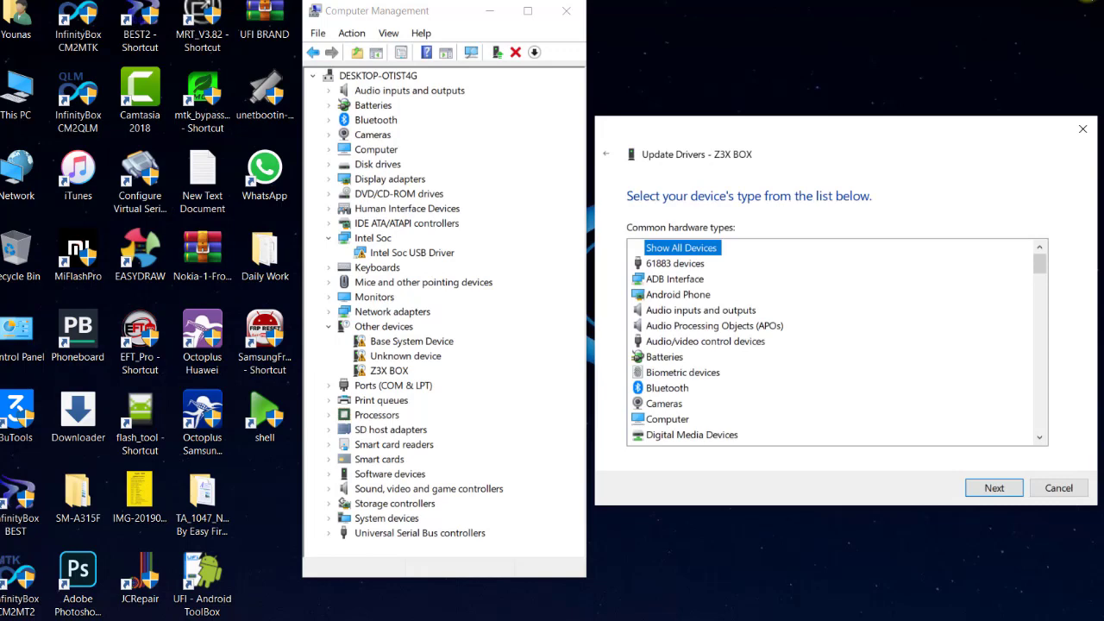
left_click(994, 488)
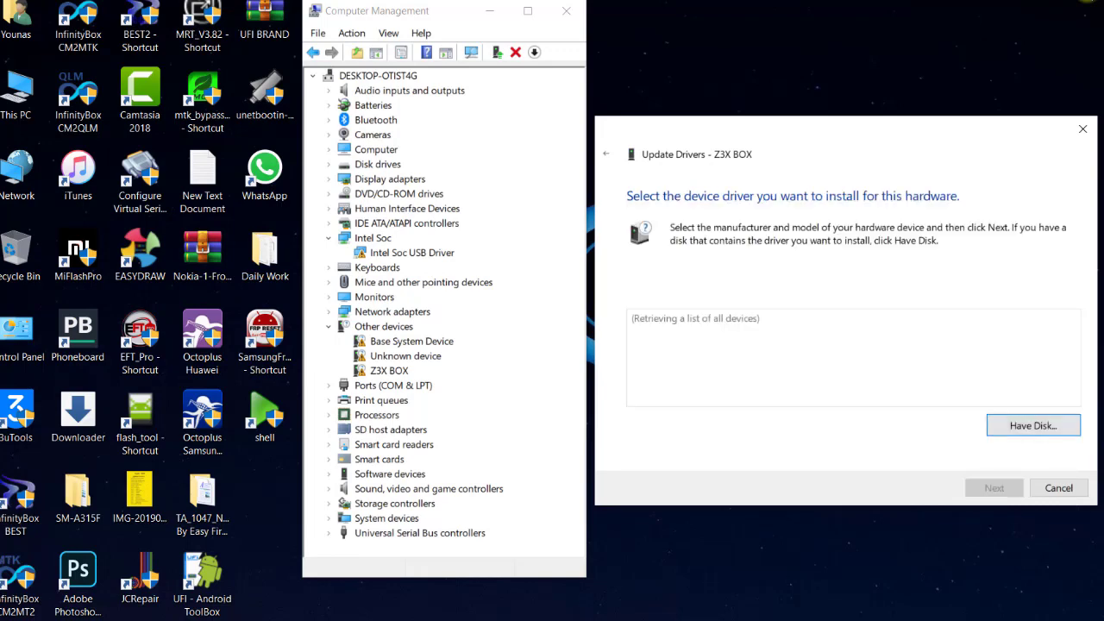
key("Return")
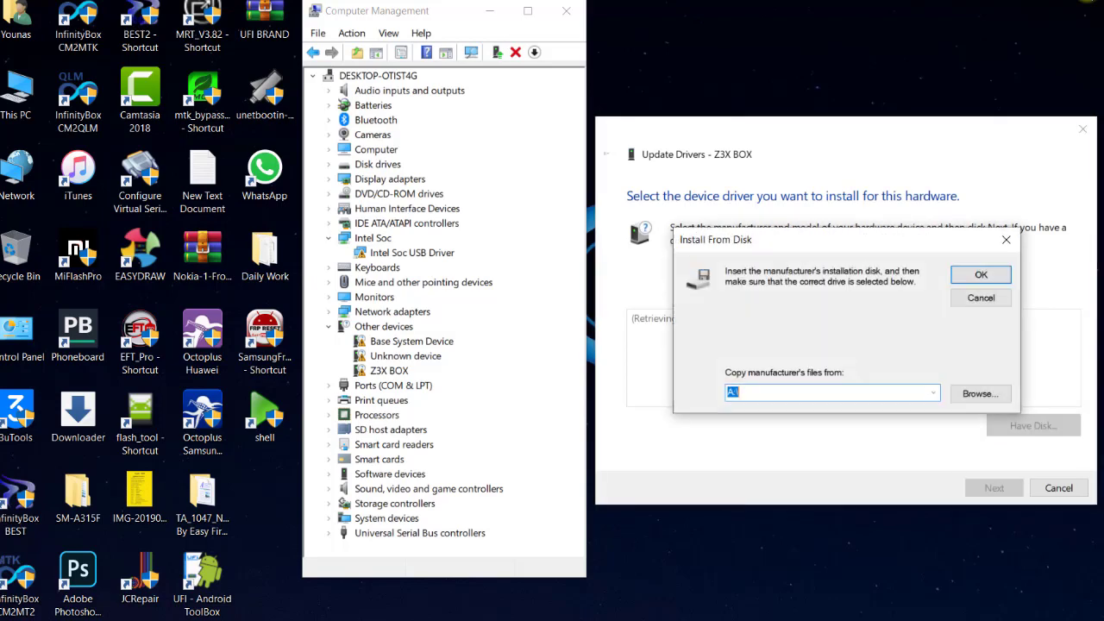
Step: Browse for the manufacturer's driver files and open the Program Files (x86) folder on Local Disk (C:)
key("Tab")
key("Return")
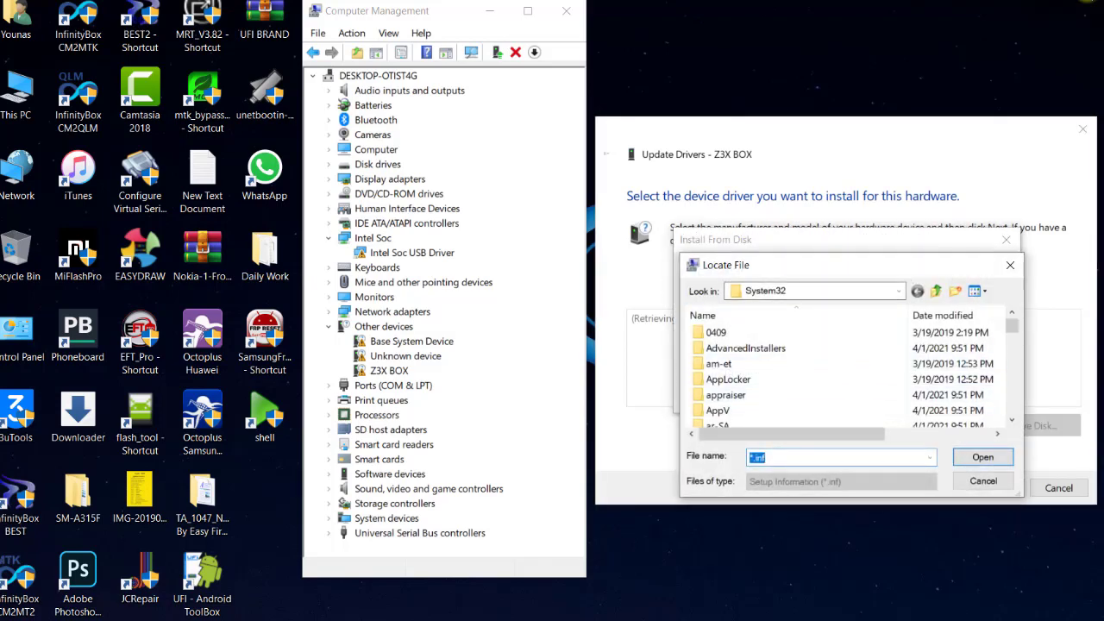
left_click(814, 291)
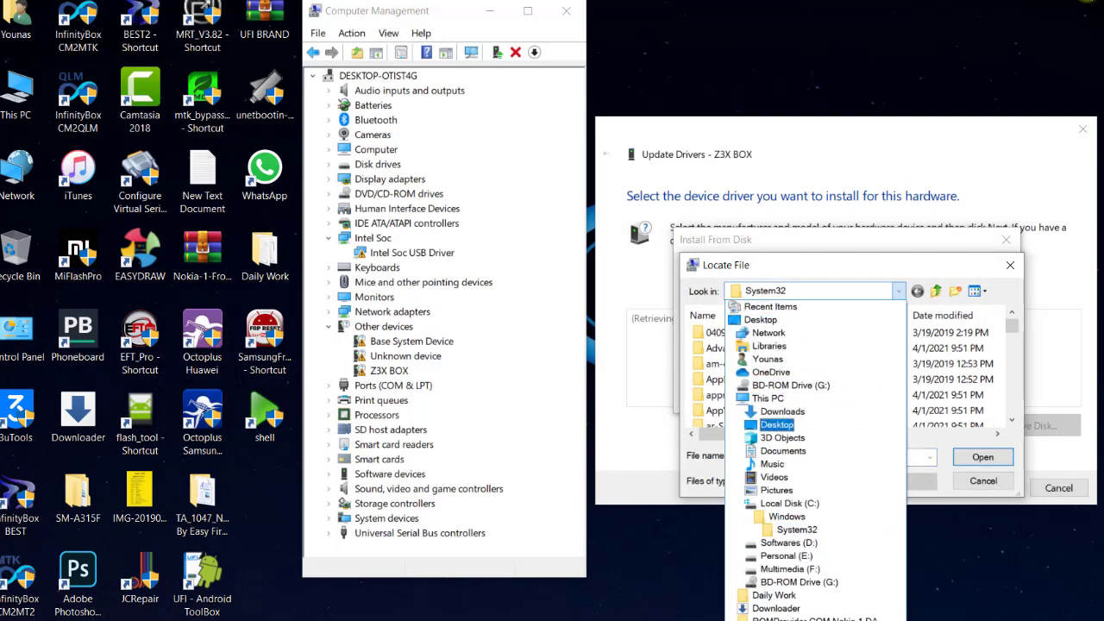
key("Down")
key("Down")
key("Return")
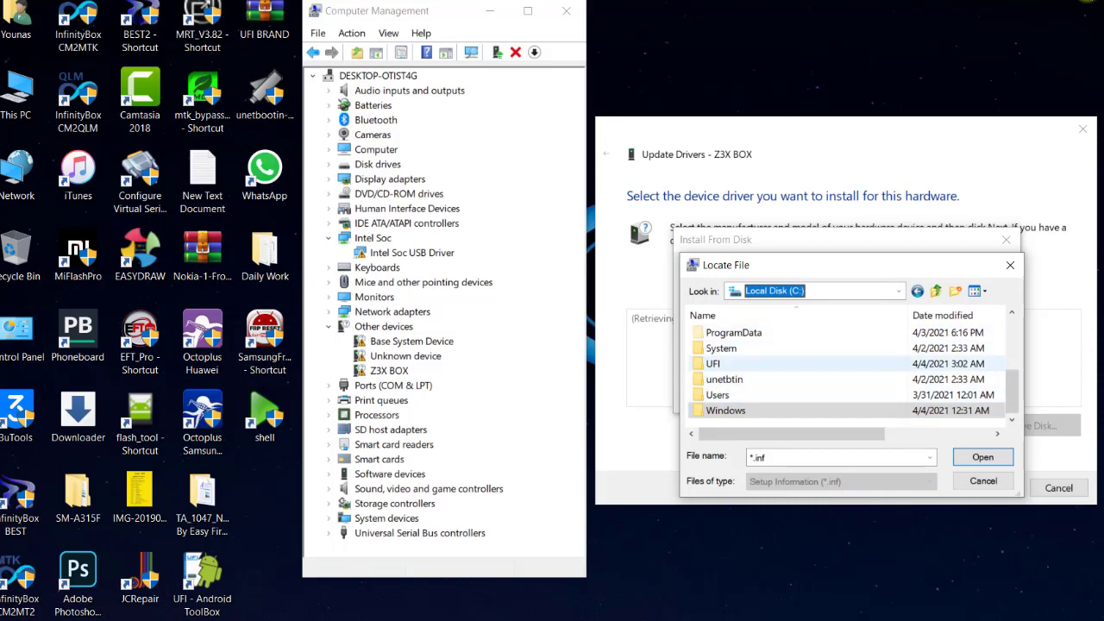
left_click(713, 363)
scroll(777, 371, "up", 3)
scroll(777, 371, "down", 1)
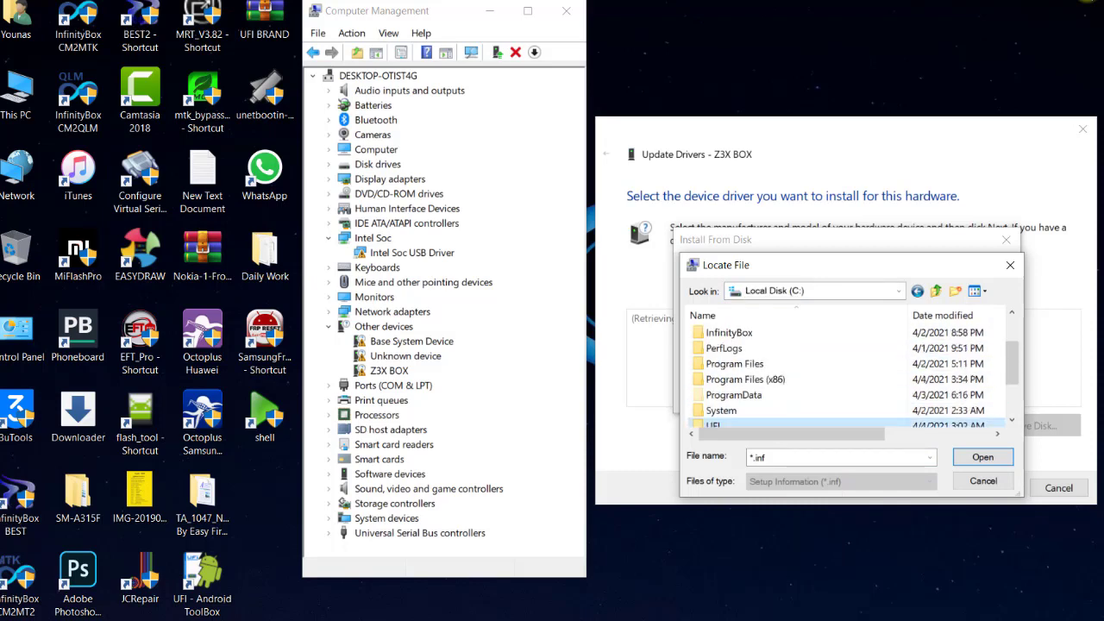
double_click(746, 378)
Step: Go to the BOX DRIVER V3 folder inside Z3X\Box Drivers
scroll(777, 371, "down", 5)
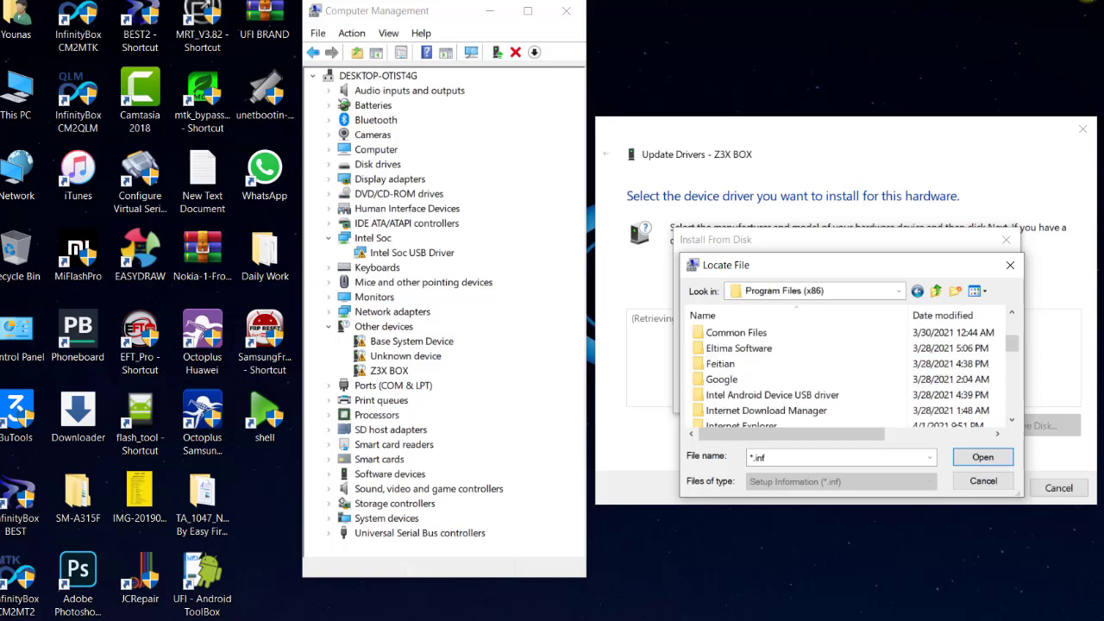
scroll(777, 380, "down", 3)
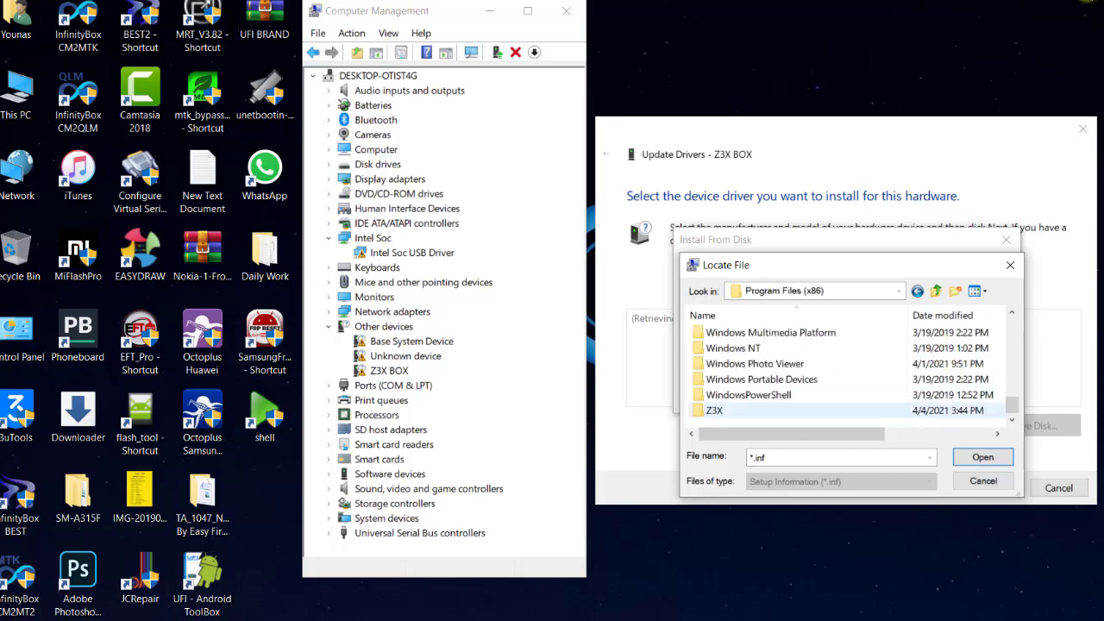
double_click(720, 410)
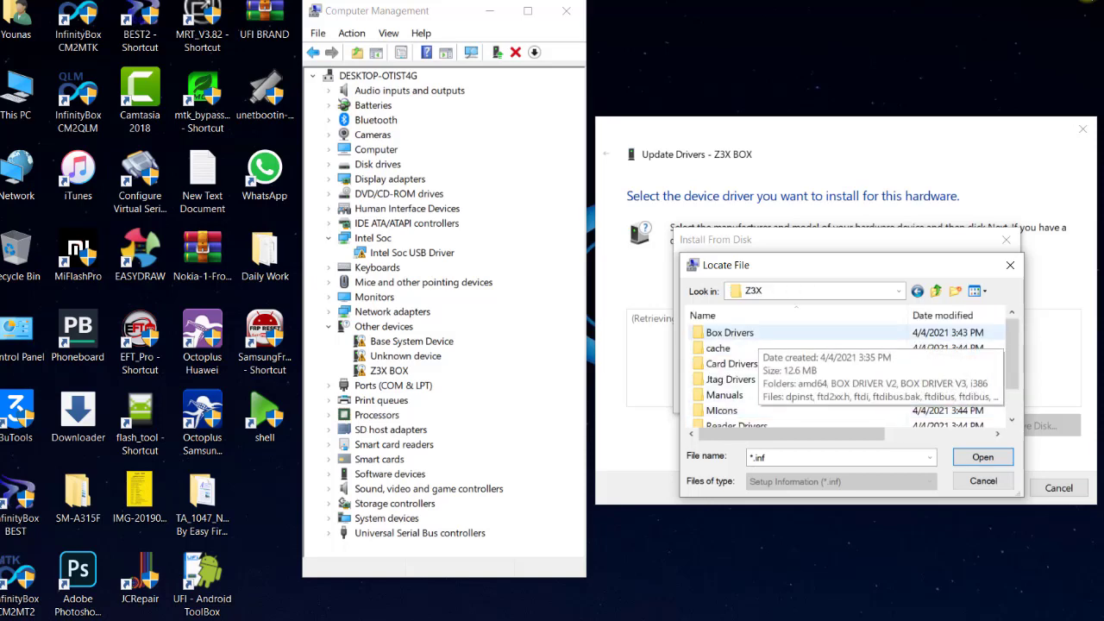
double_click(730, 332)
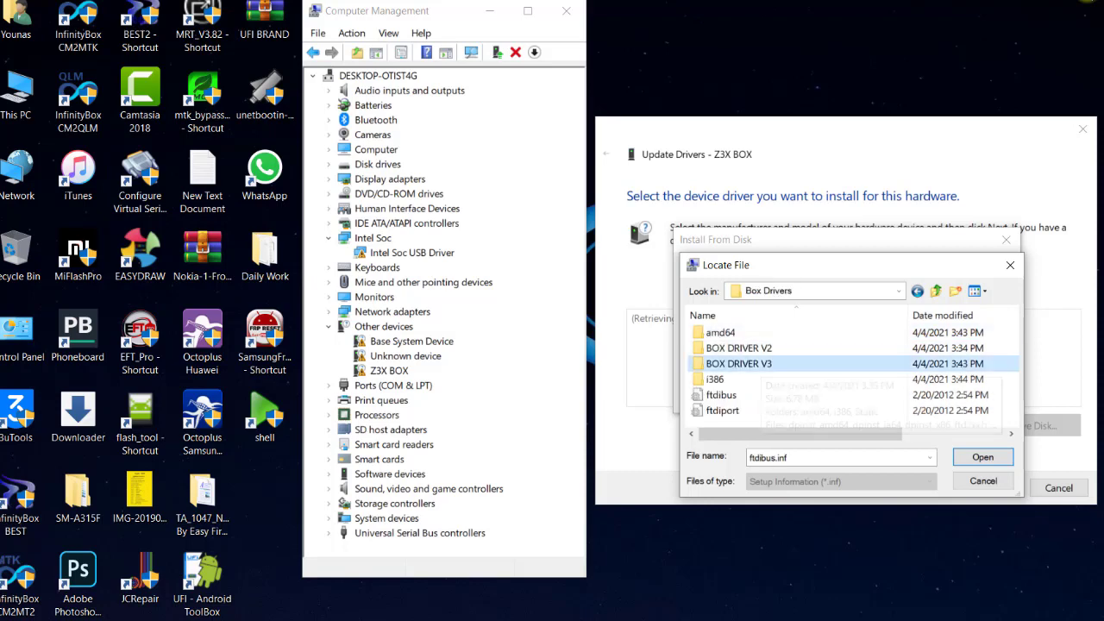
double_click(734, 364)
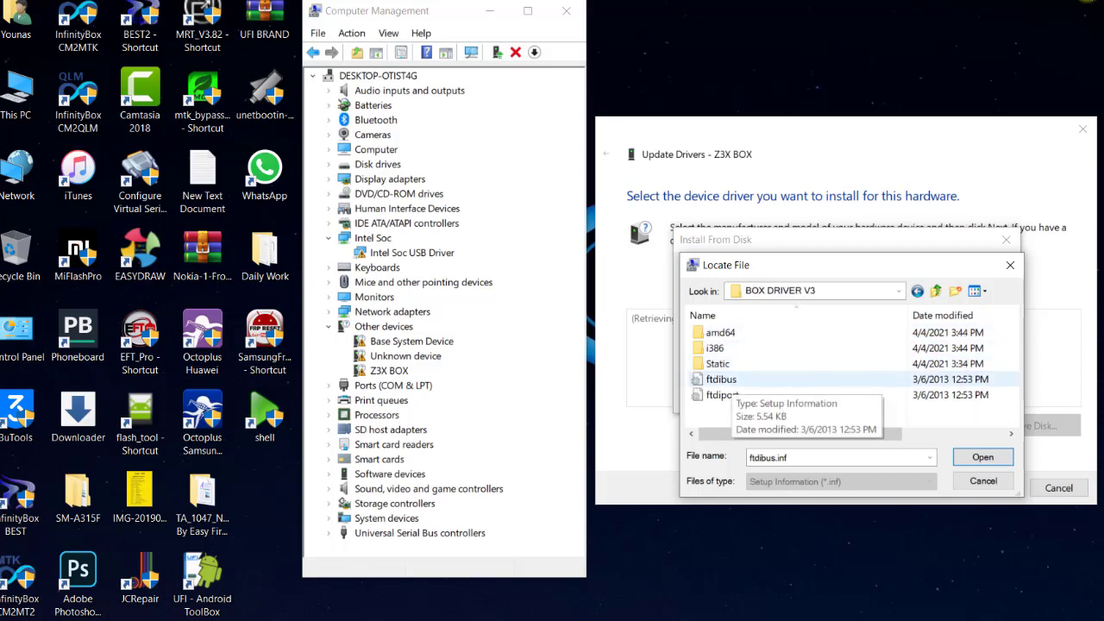
Step: Choose the ftdibus setup information file and confirm its folder as the source of the manufacturer's files
left_click(724, 379)
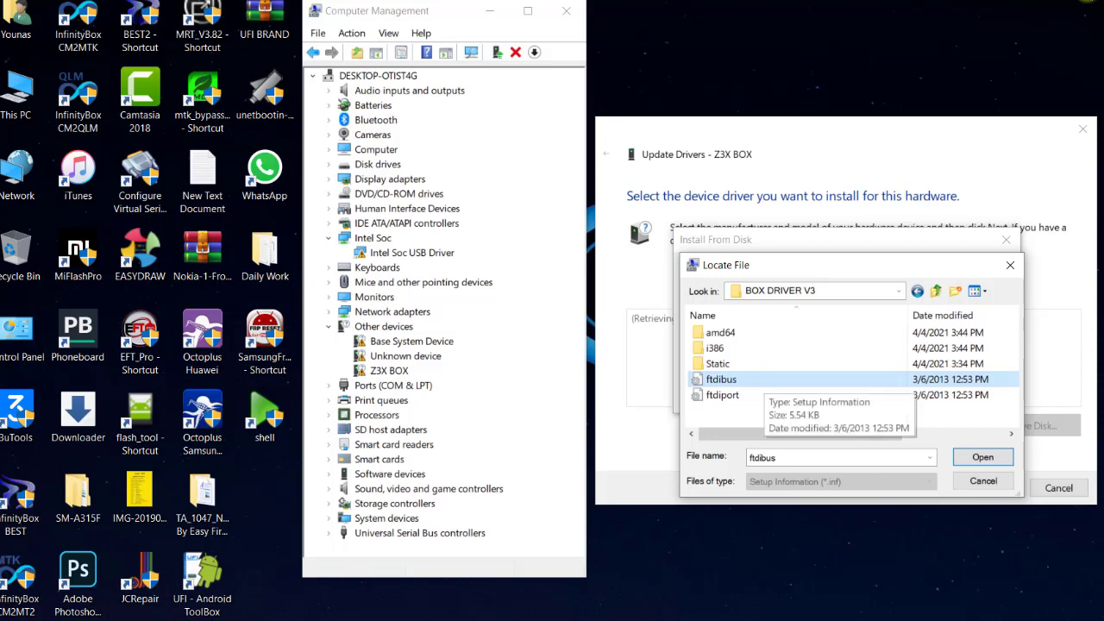
left_click(983, 457)
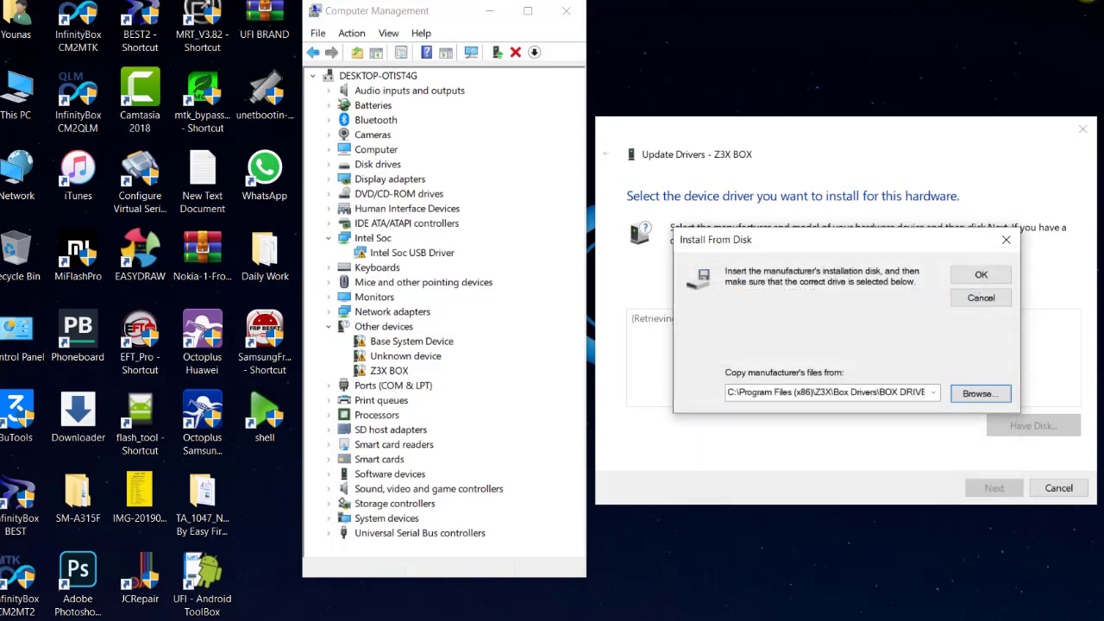
left_click(980, 274)
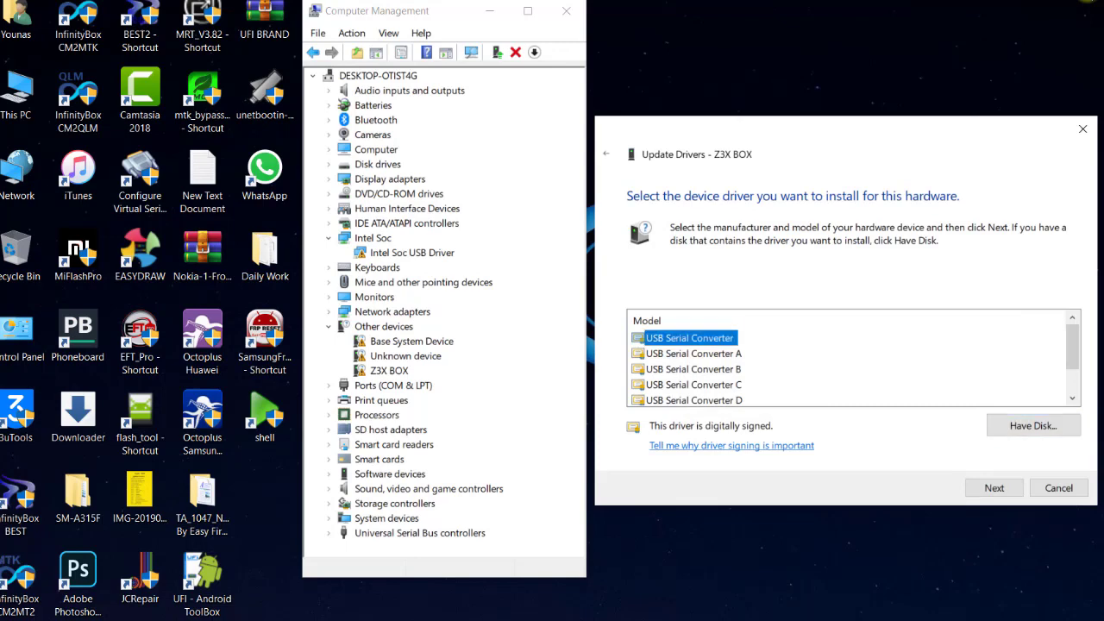
Step: Install the USB Serial Converter driver, accepting the compatibility warning, and close the update wizard
left_click(994, 487)
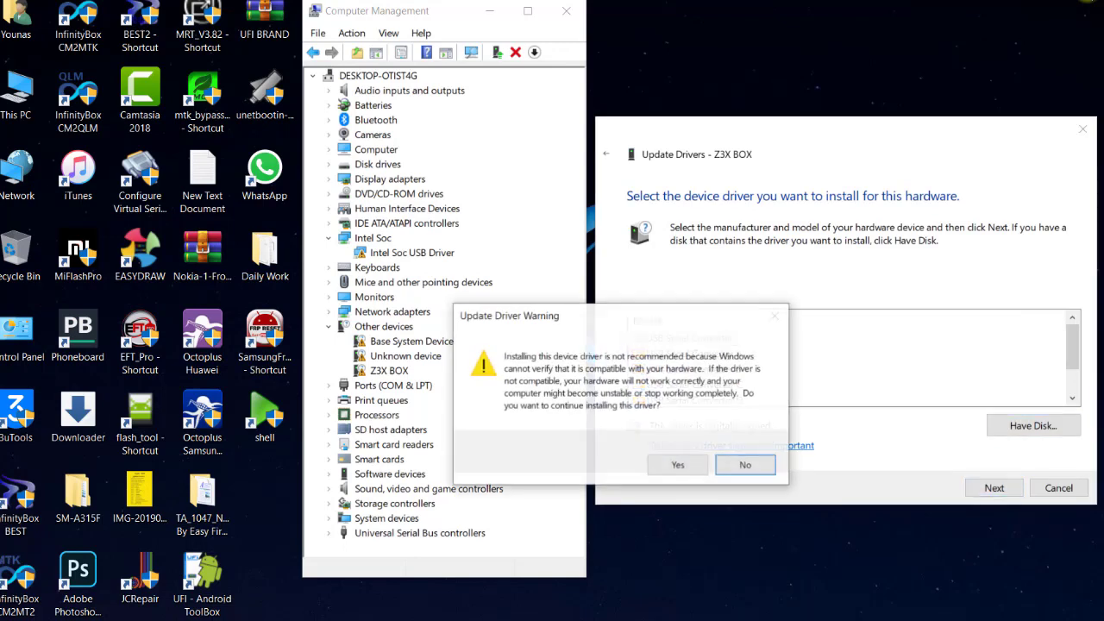
left_click(678, 465)
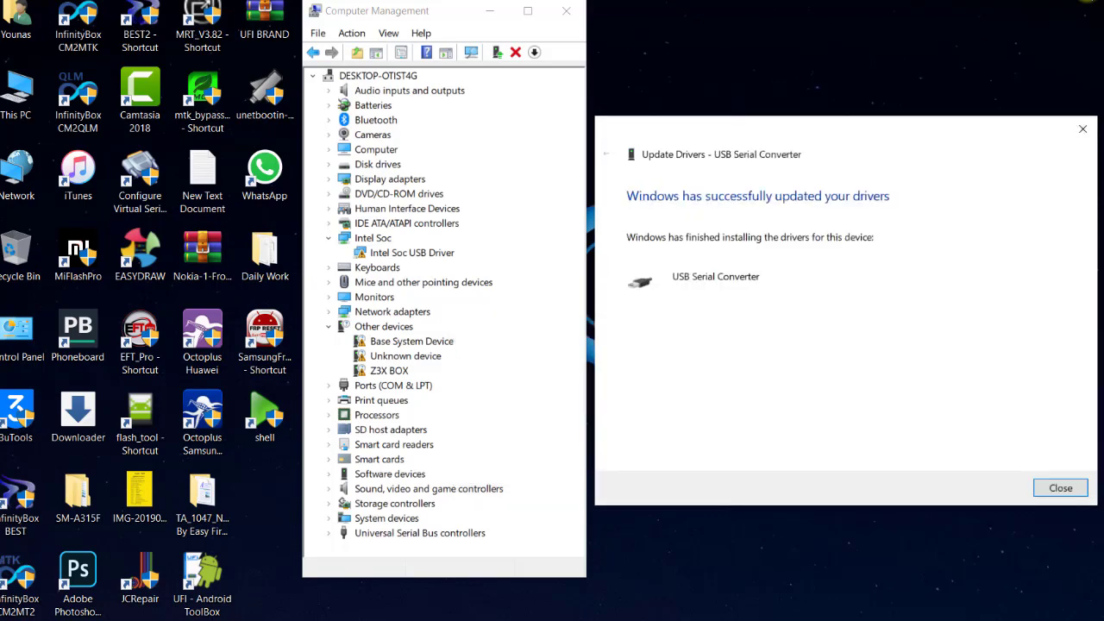
left_click(1061, 489)
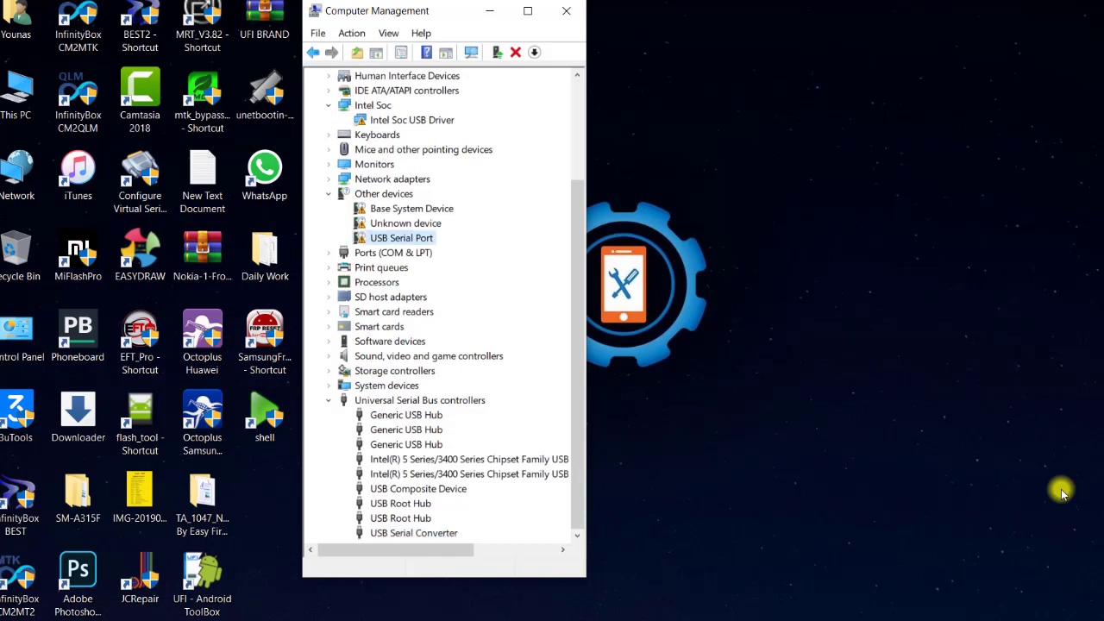
Step: Start a driver update for the USB Serial Port under Other devices, choosing to browse the computer for driver software
key("shift+F10")
key("Down")
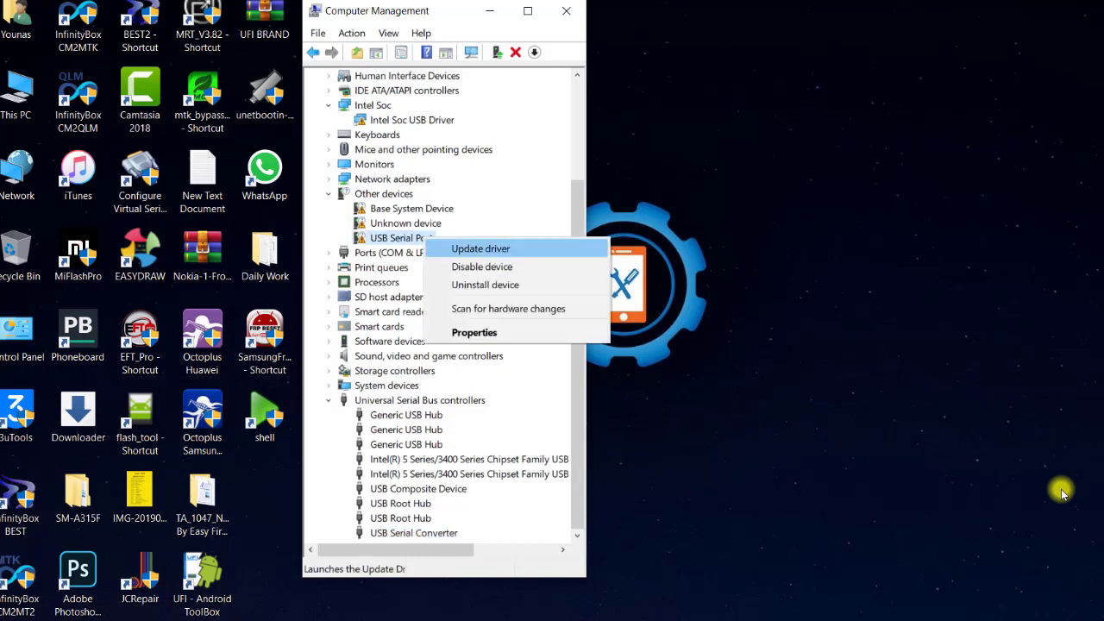
key("Return")
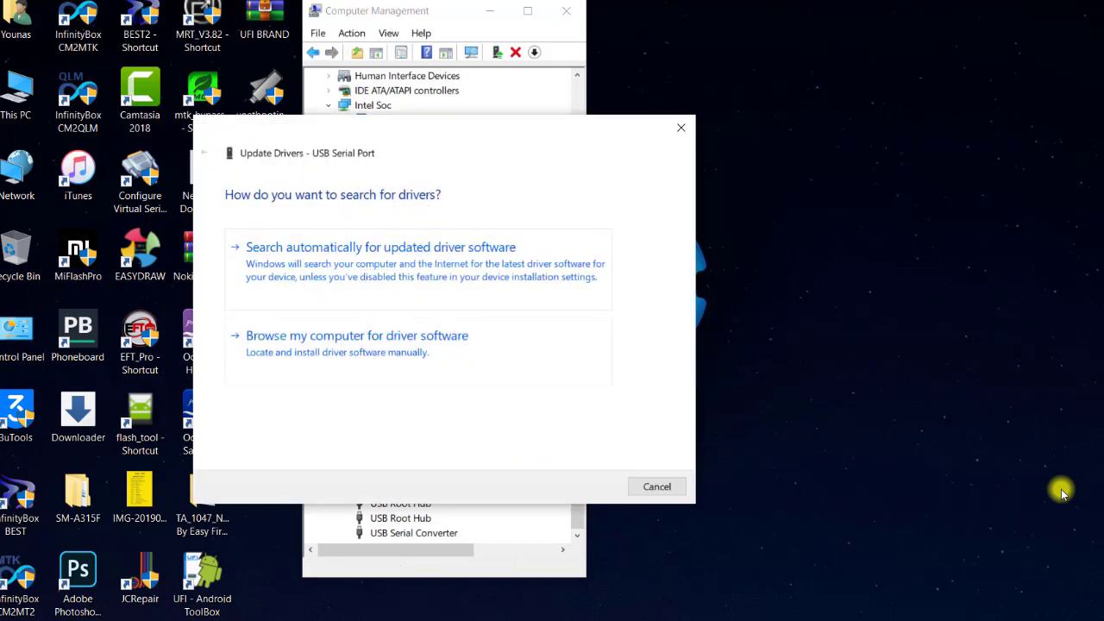
key("Tab")
key("Return")
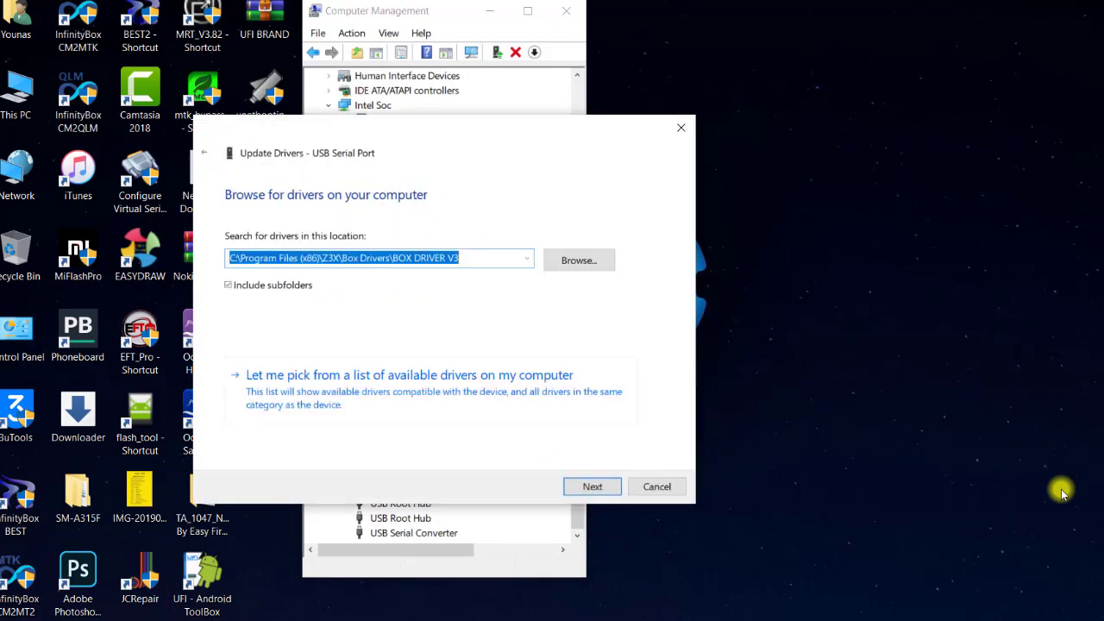
Step: Choose to pick from the available drivers with Show All Devices as the hardware type, and opt to install the USB Serial Port driver from disk
key("Tab")
key("Tab")
key("Tab")
key("Return")
key("Return")
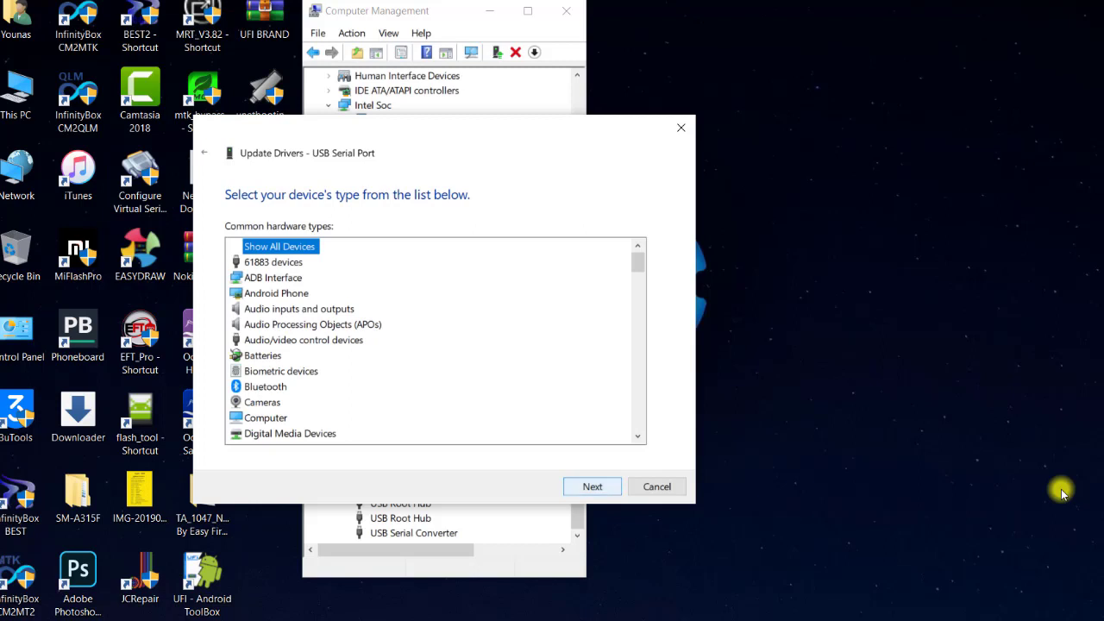
key("Return")
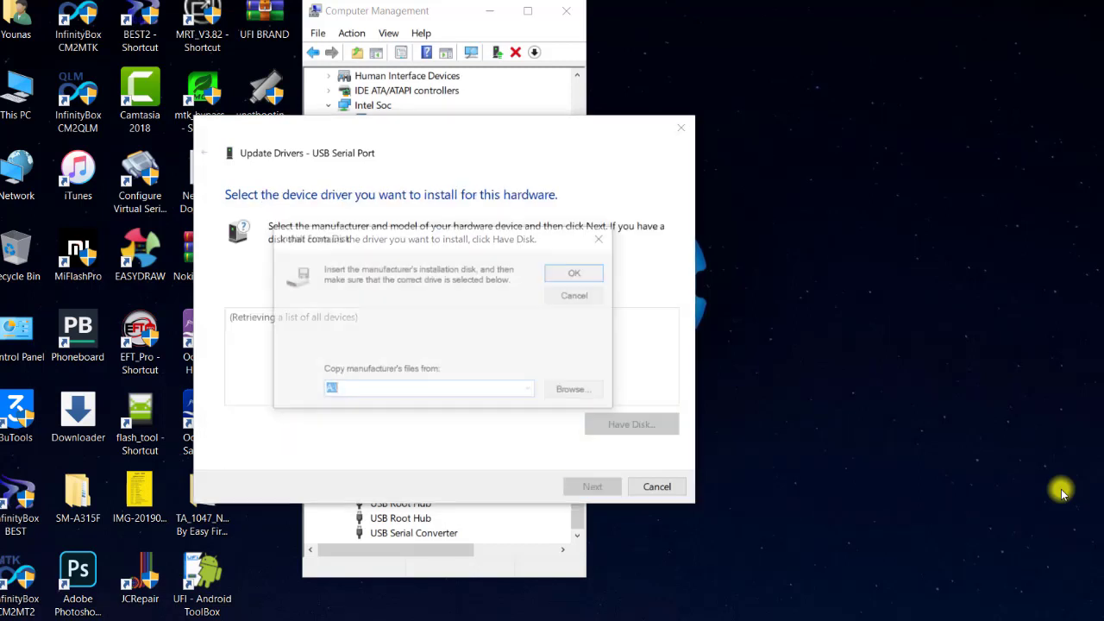
Step: Browse to the ftdiport file in the BOX DRIVER V3 folder and confirm it as the driver source
key("Tab")
key("Return")
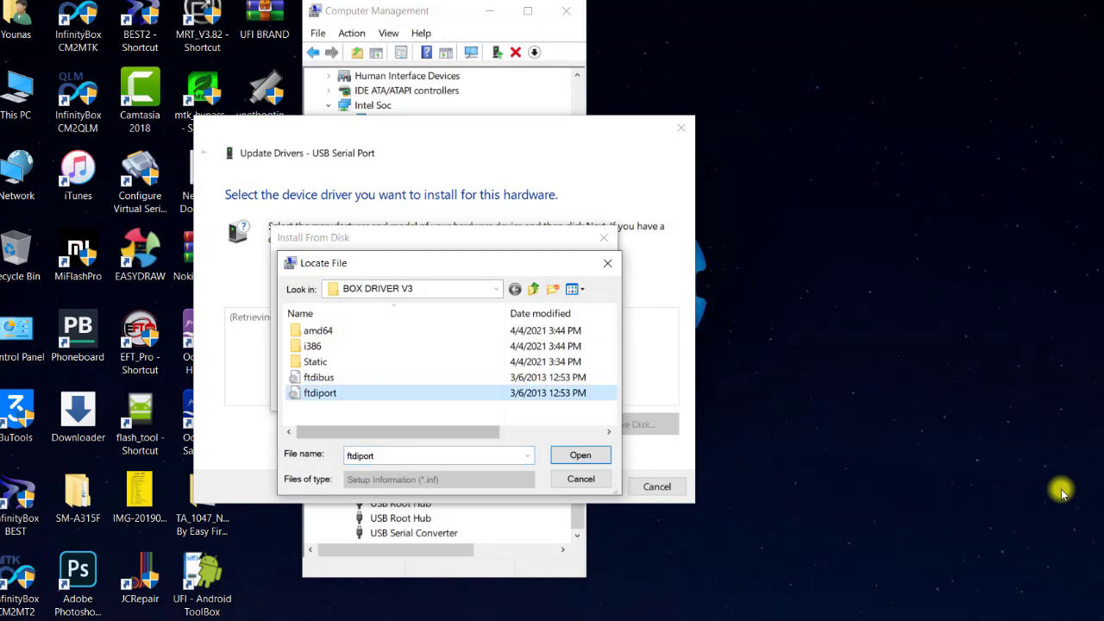
key("Return")
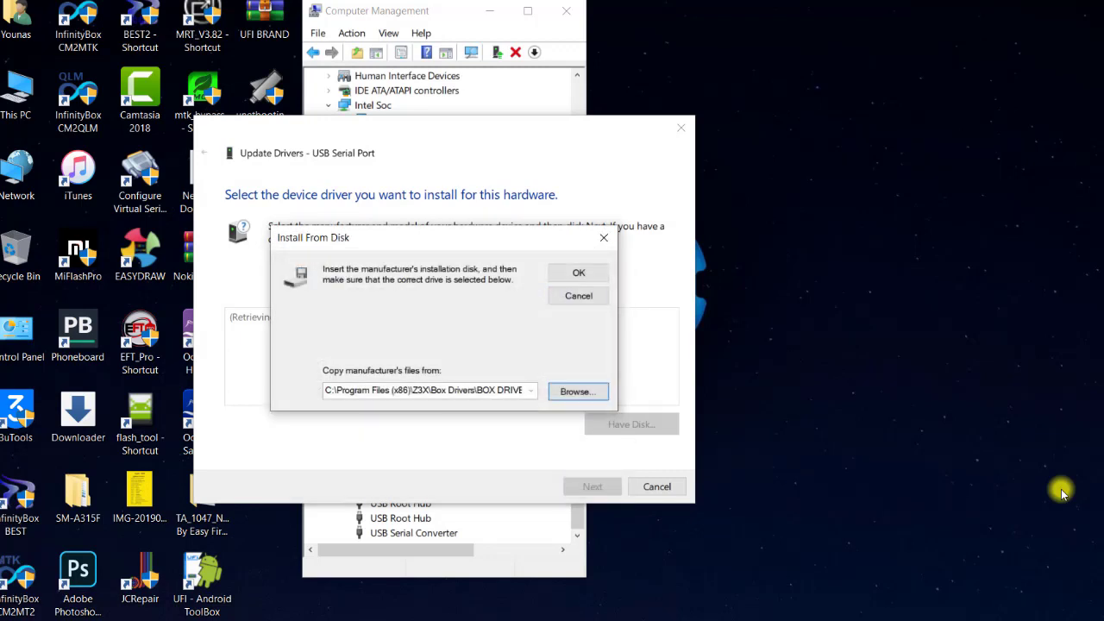
key("Return")
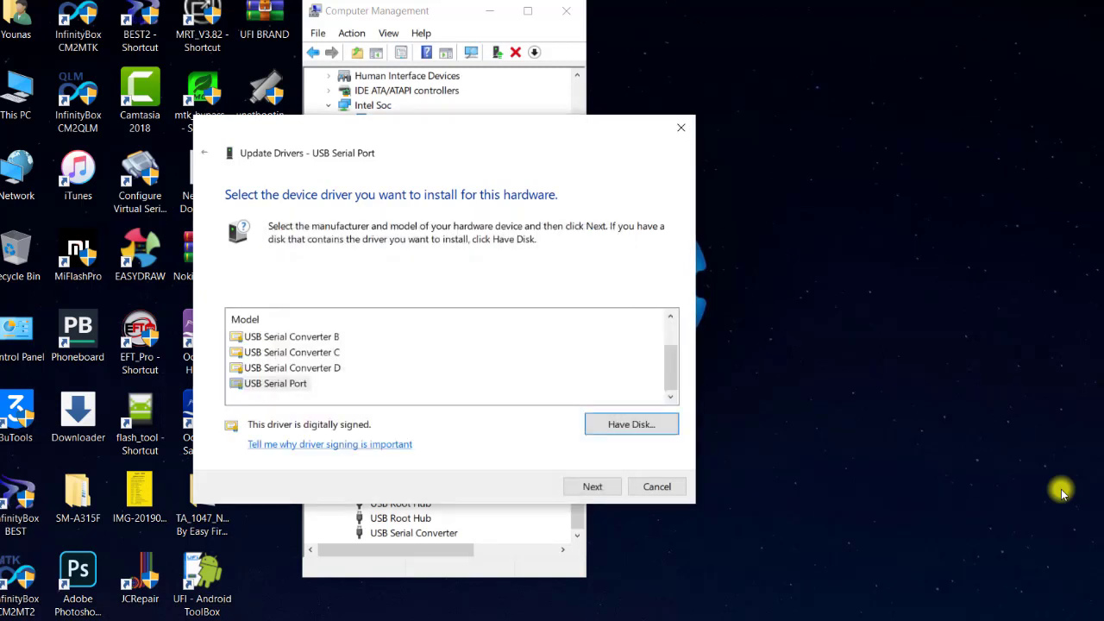
Step: Install the USB Serial Port driver model, accepting the compatibility warning, and close the update wizard
key("shift+Tab")
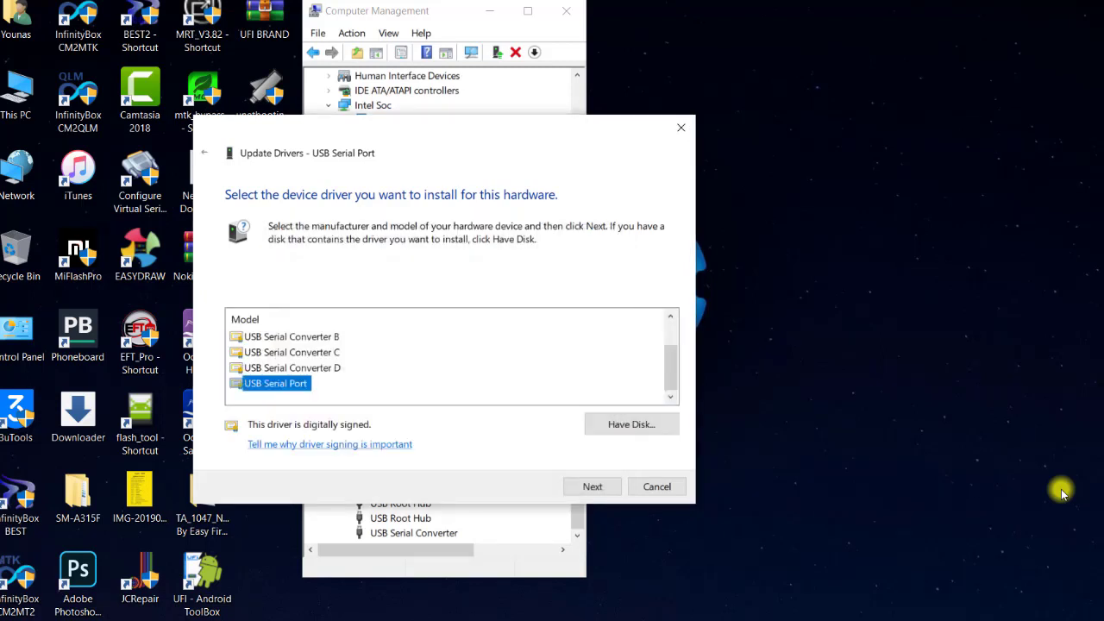
key("Return")
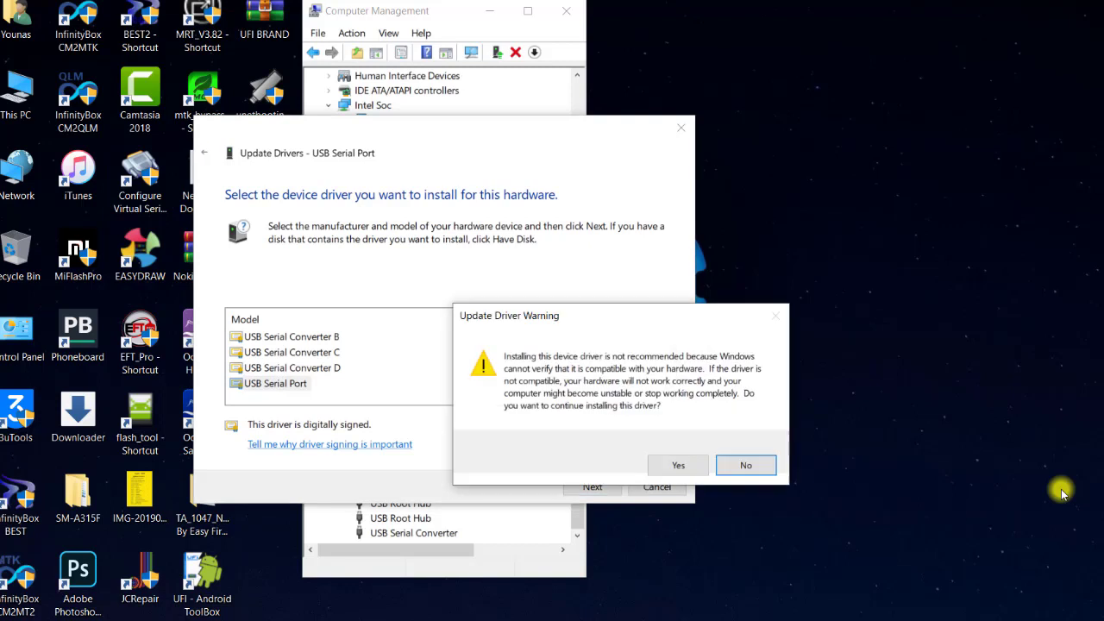
key("shift+Tab")
key("Return")
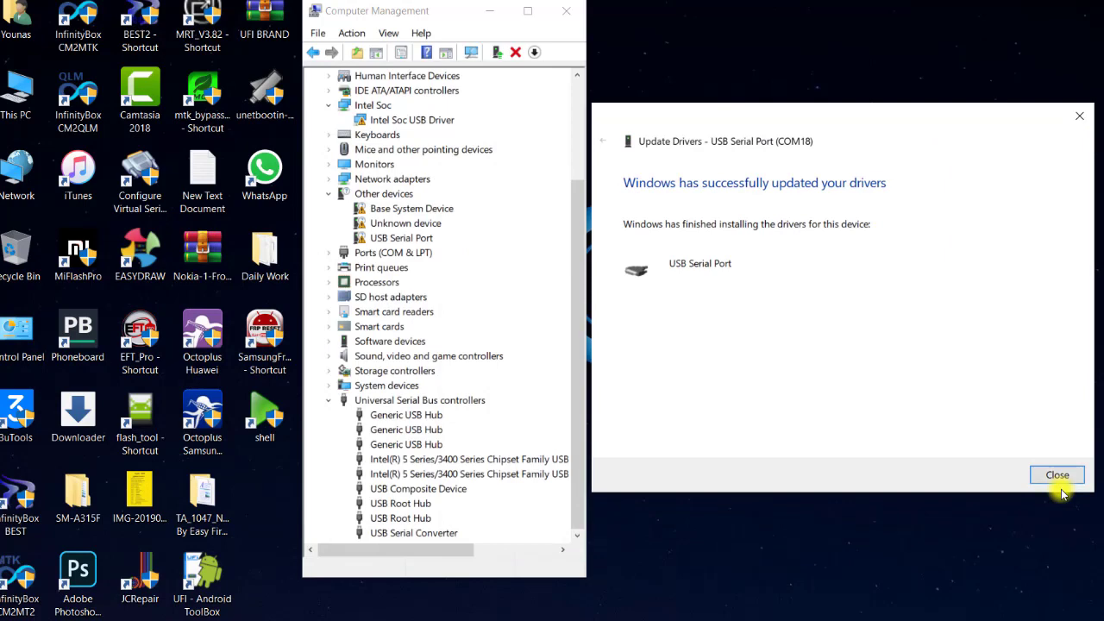
left_click(1060, 482)
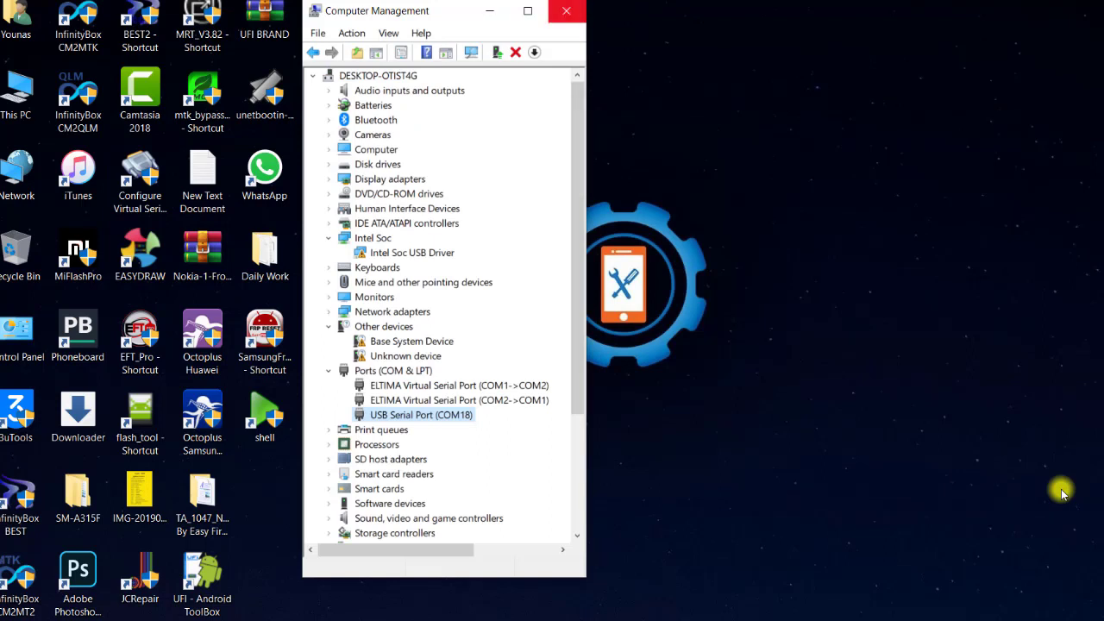
Step: Close the Computer Management window and return to the desktop
left_click(566, 10)
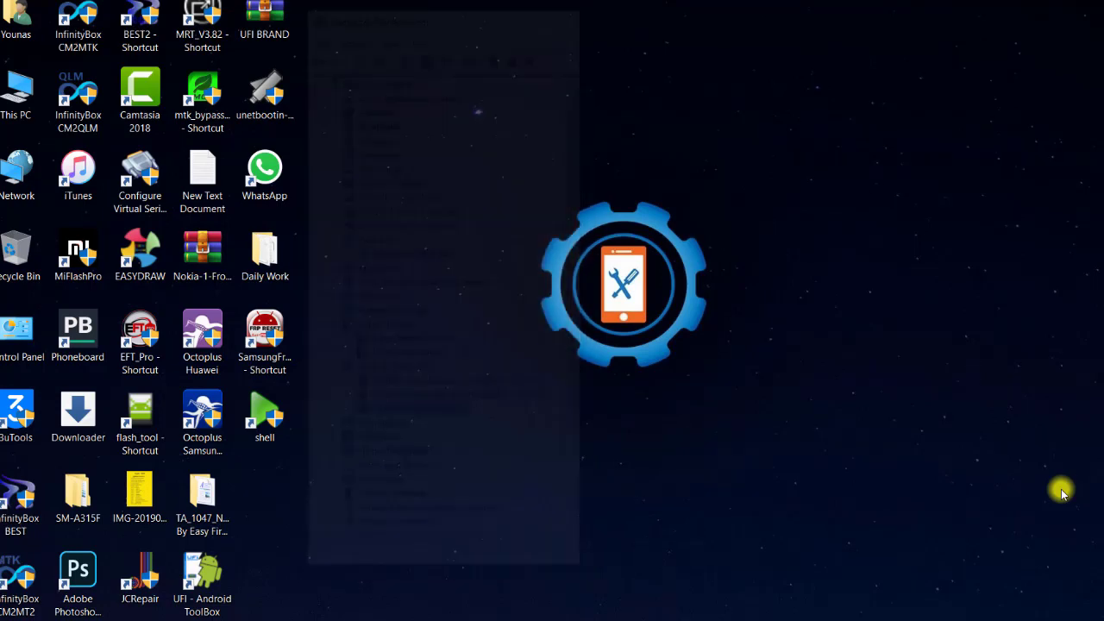
right_click(588, 76)
left_click(644, 146)
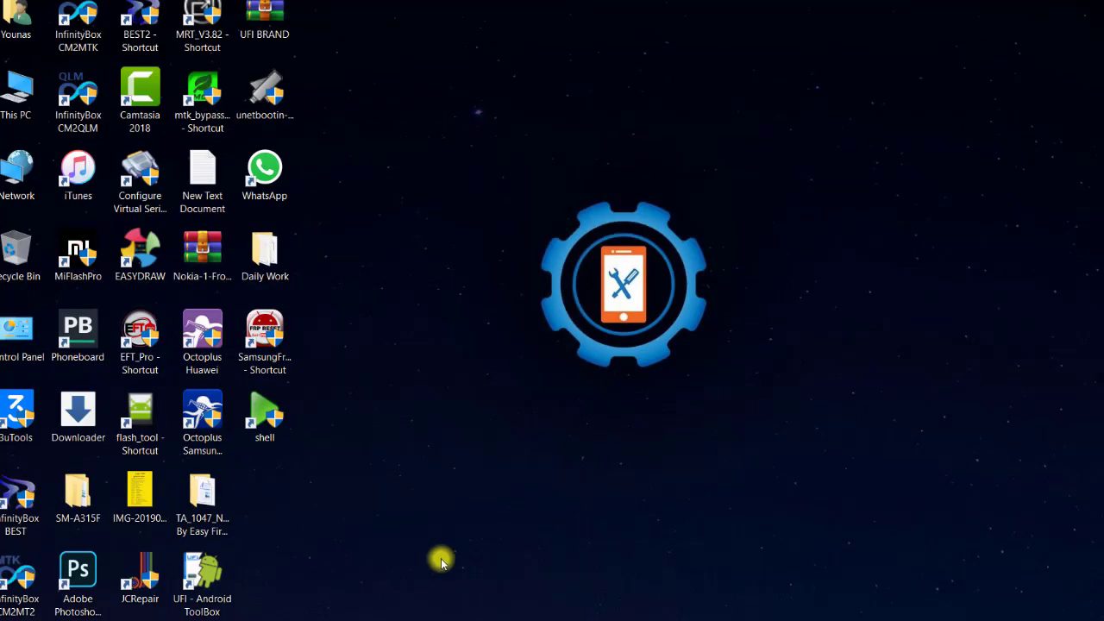
Step: Start the SamsungToolPRO_42.9 setup from the Z3x folder with English as the setup language, and close the folder window
mouse_move(369, 620)
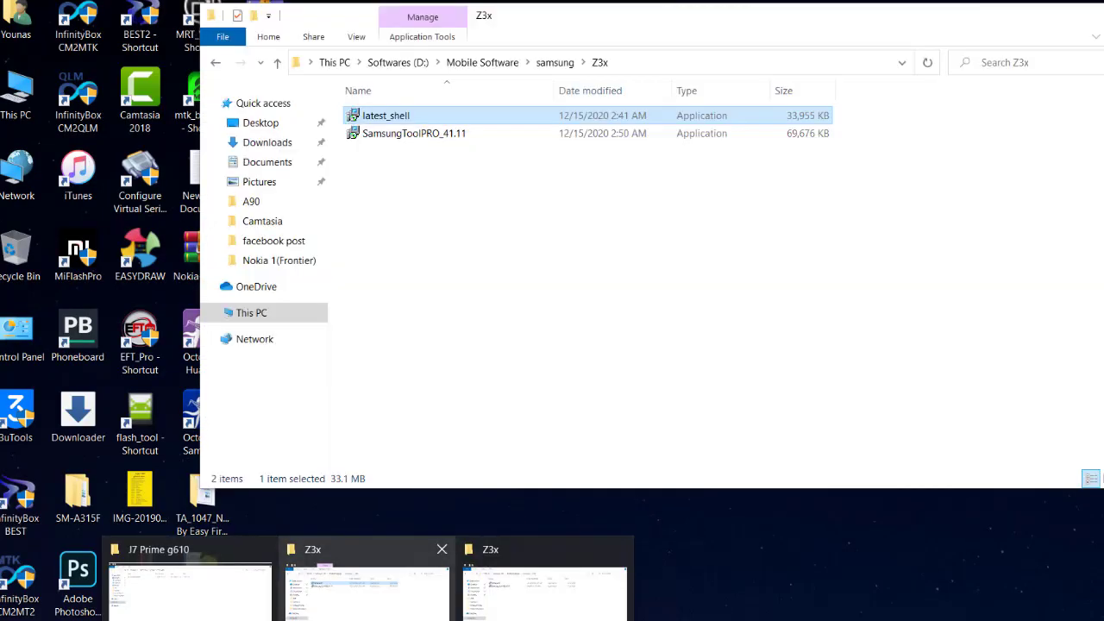
left_click(391, 604)
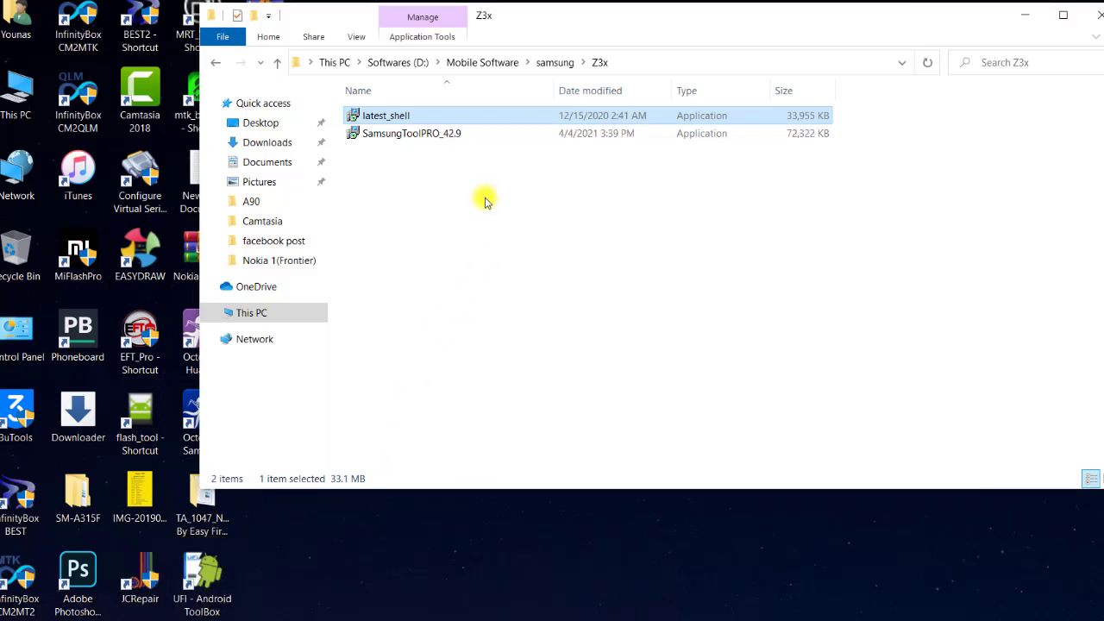
left_click(426, 162)
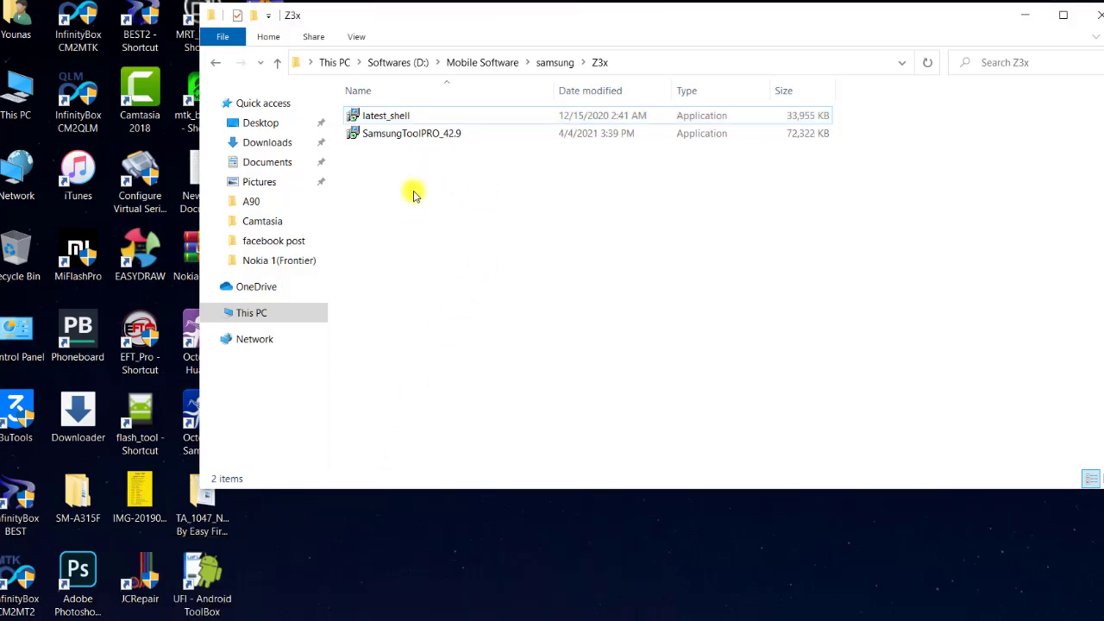
double_click(441, 136)
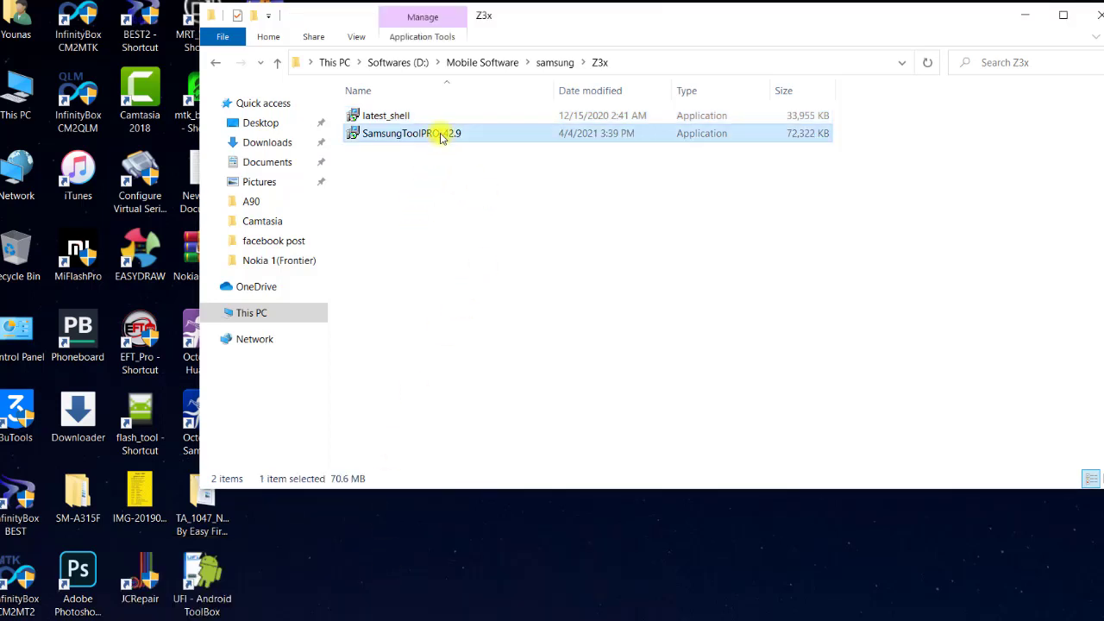
left_click(1094, 17)
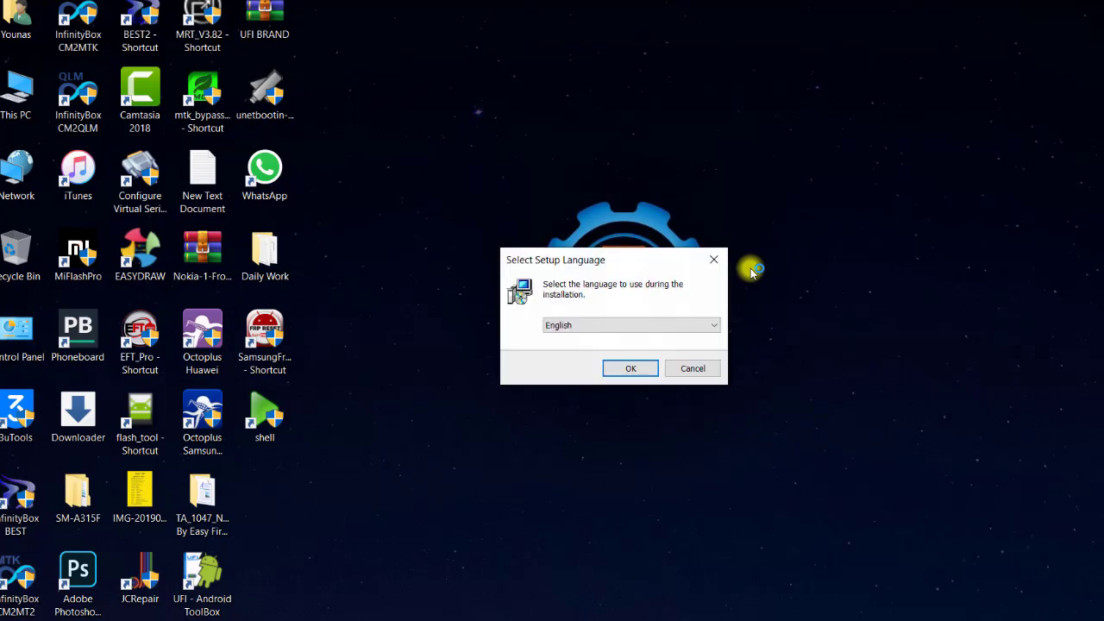
key("Return")
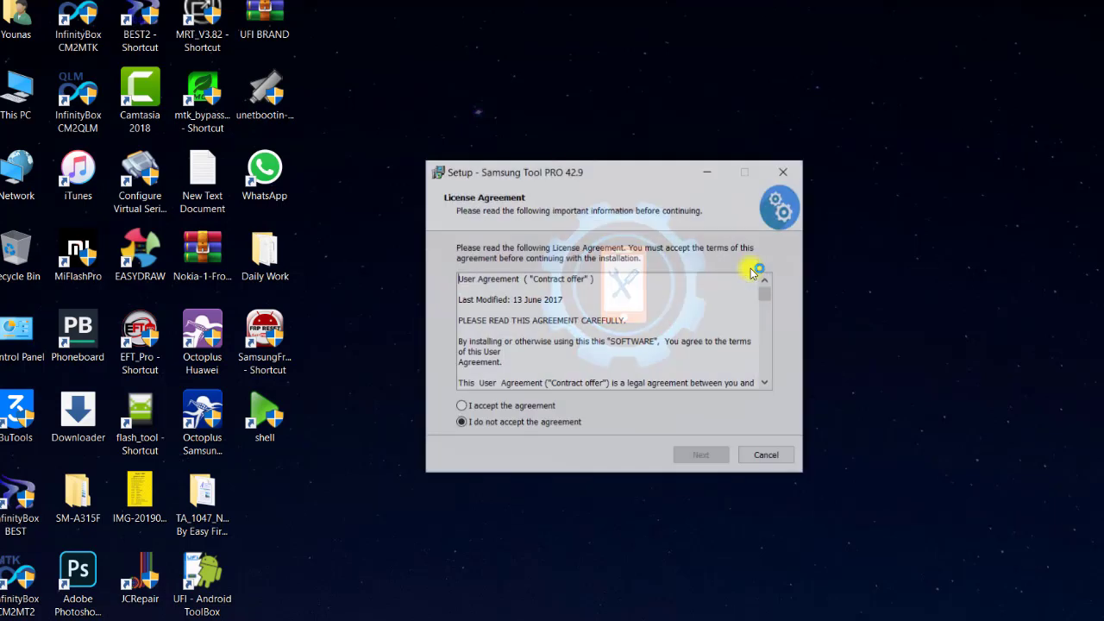
Step: Accept the license agreement and the agreement covering the Repair IMEI and write functions in the Samsung Tool PRO 42.9 setup
key("alt+a")
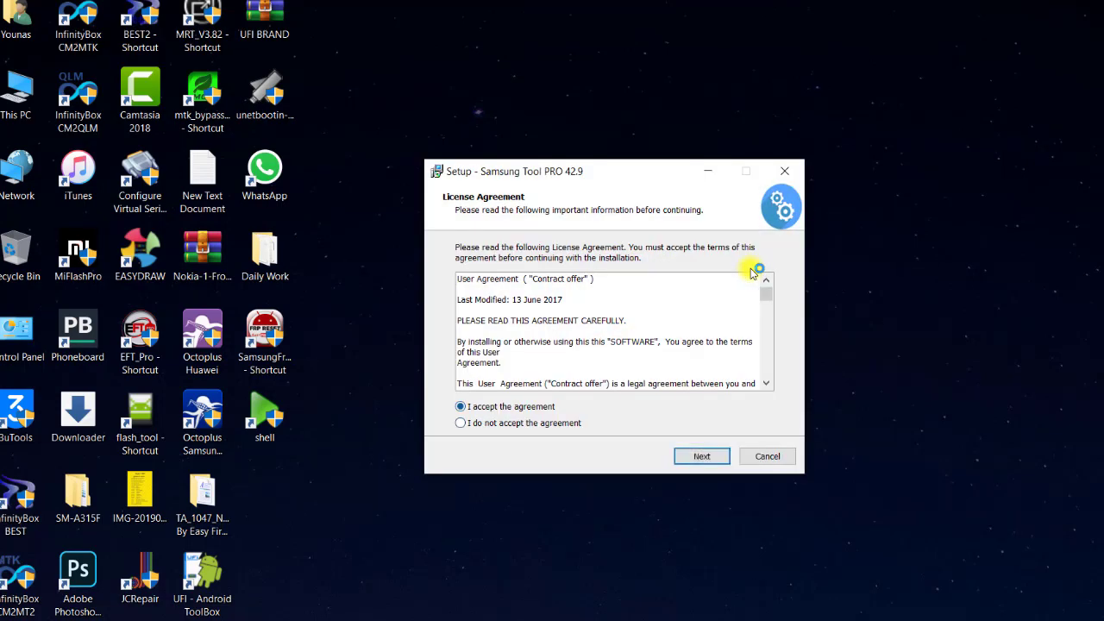
key("Return")
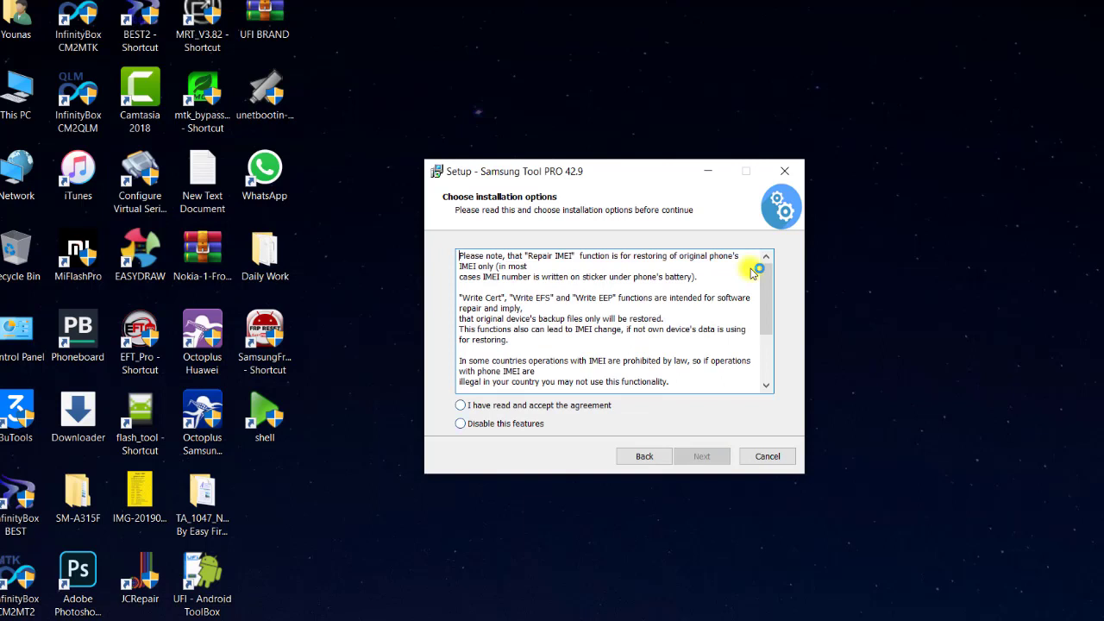
key("alt+a")
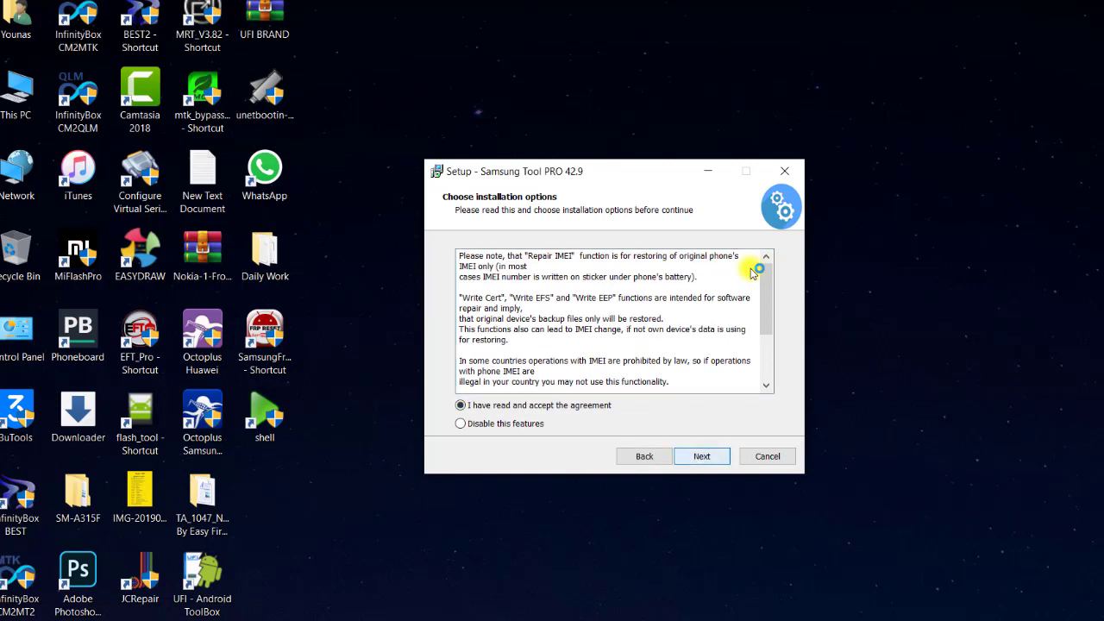
key("Return")
Step: Install Samsung Tool PRO with the default destination and Start Menu folder, adding desktop and Quick Launch shortcuts
key("Return")
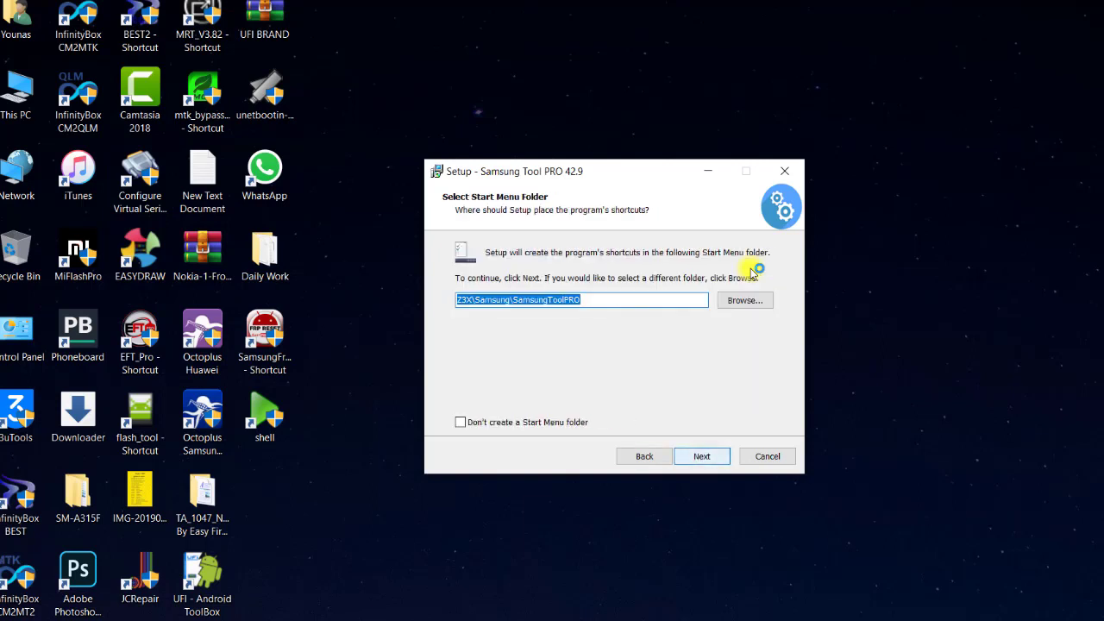
key("Return")
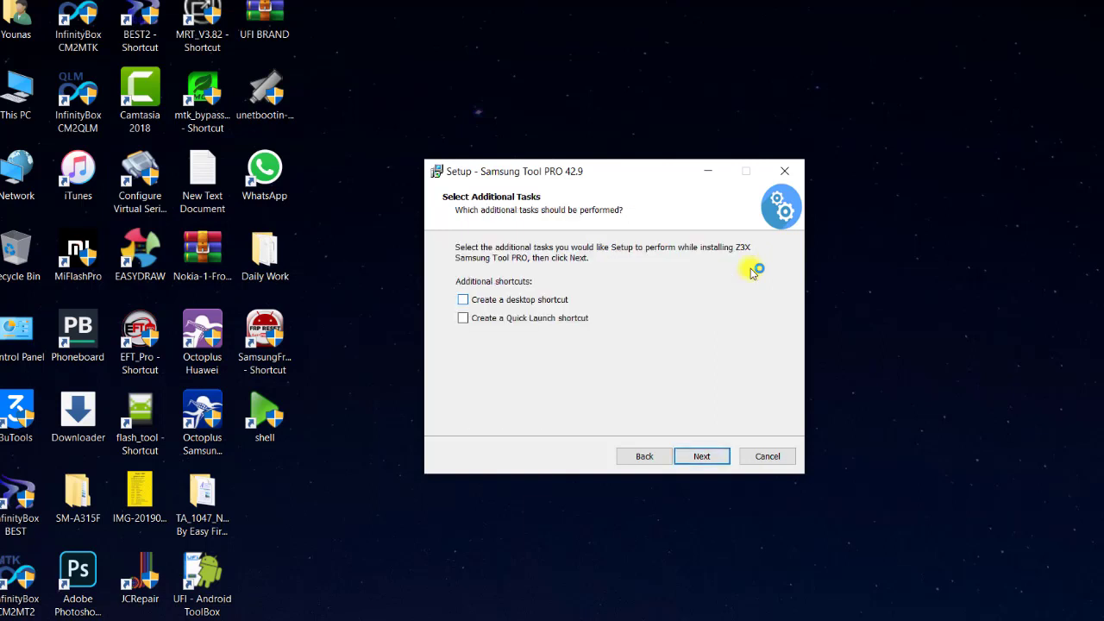
key("Return")
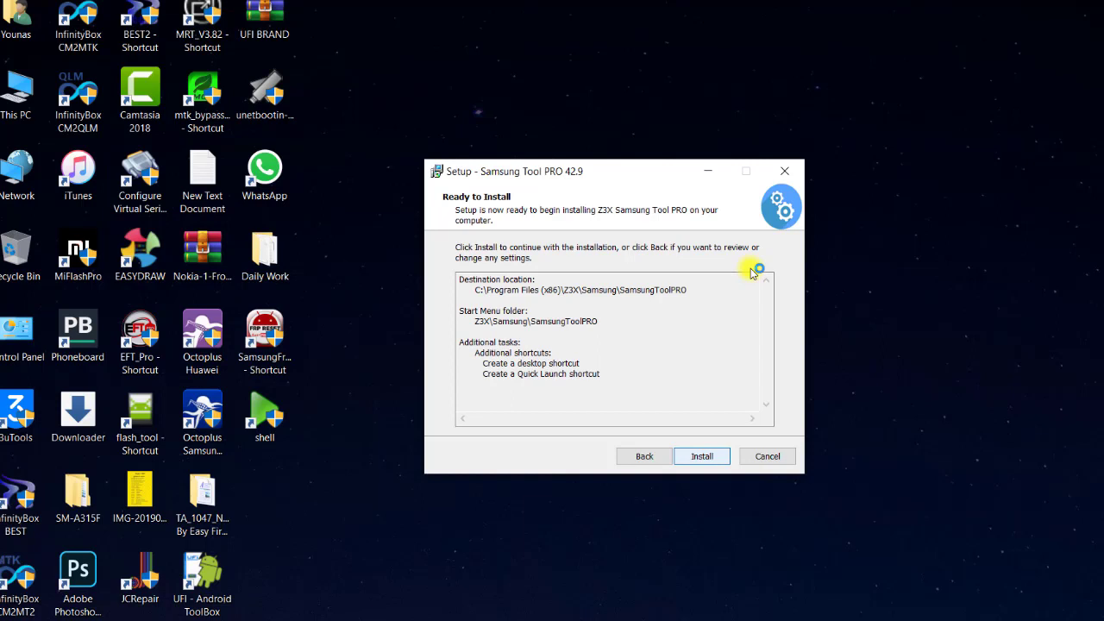
key("Return")
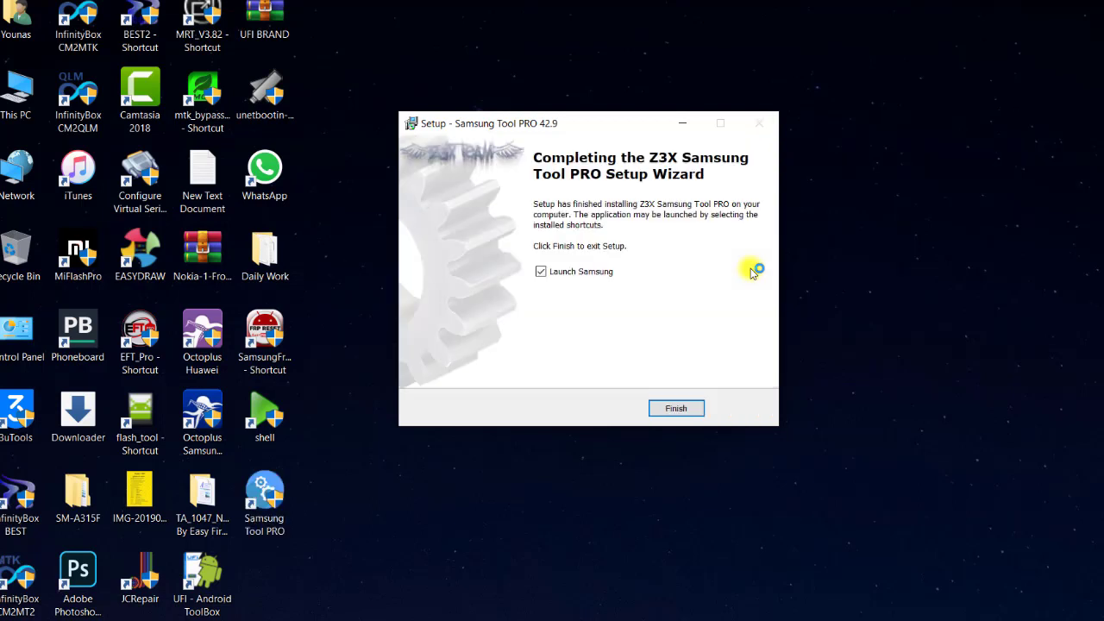
Step: Finish the setup with Launch Samsung turned off and refresh the desktop
left_click(541, 271)
left_click(675, 409)
right_click(426, 304)
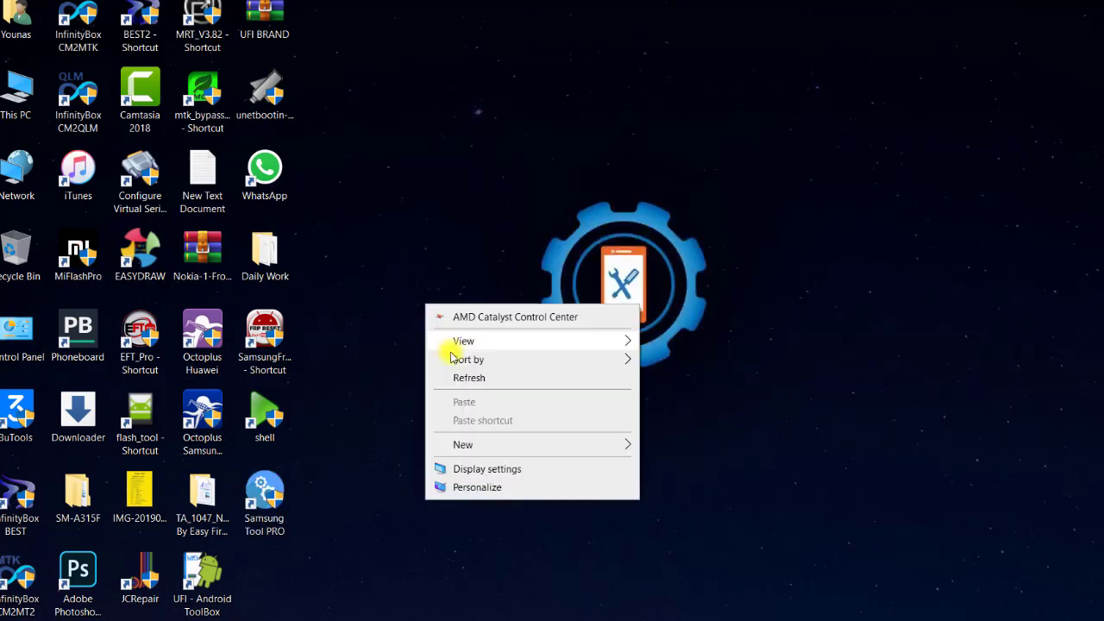
left_click(477, 380)
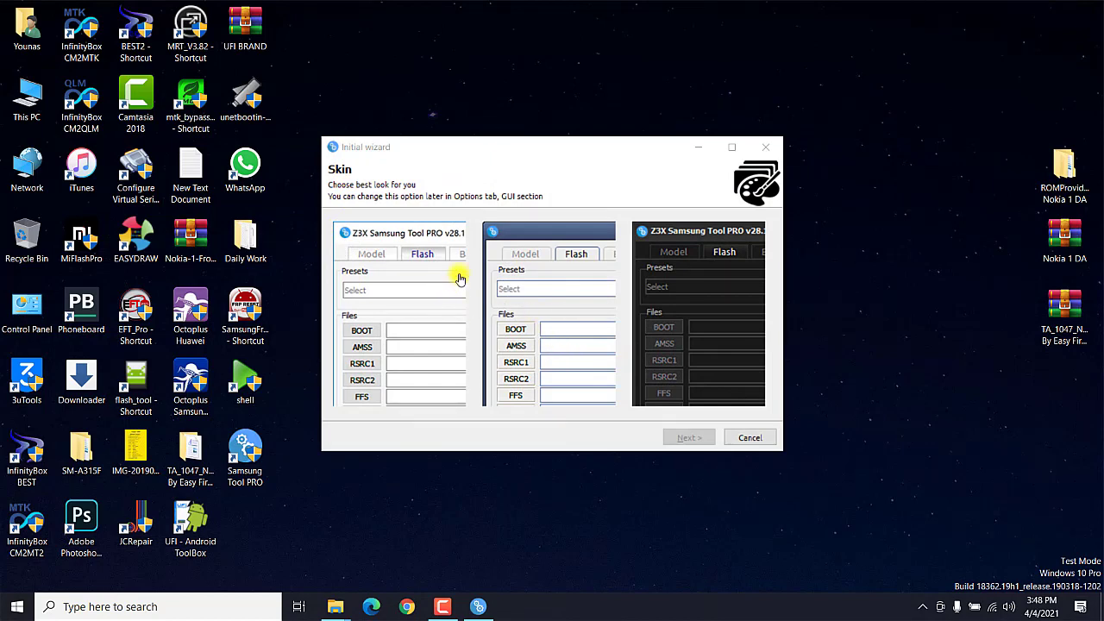
Step: Complete the initial wizard with the light skin, short model names, the default backup folder and old history deletion left off
left_click(434, 243)
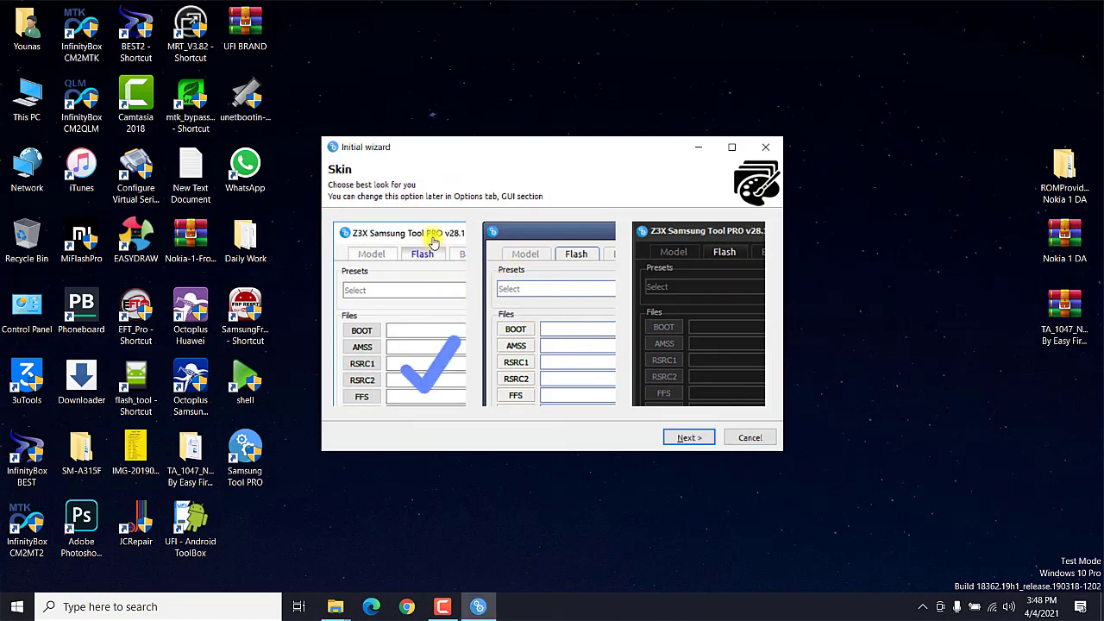
key("Return")
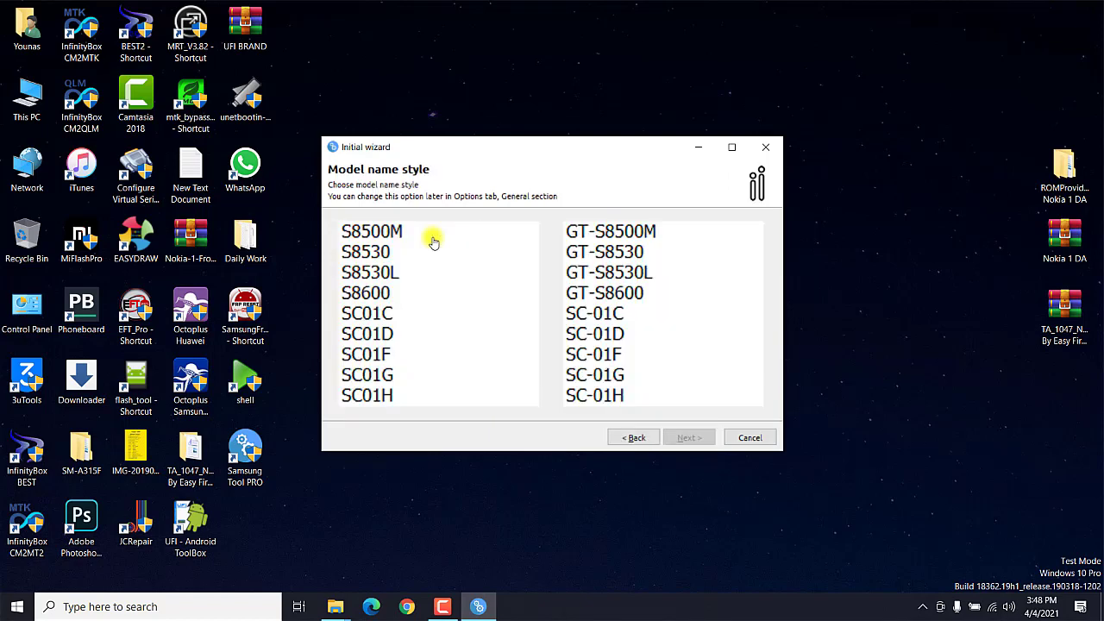
left_click(434, 244)
key("Return")
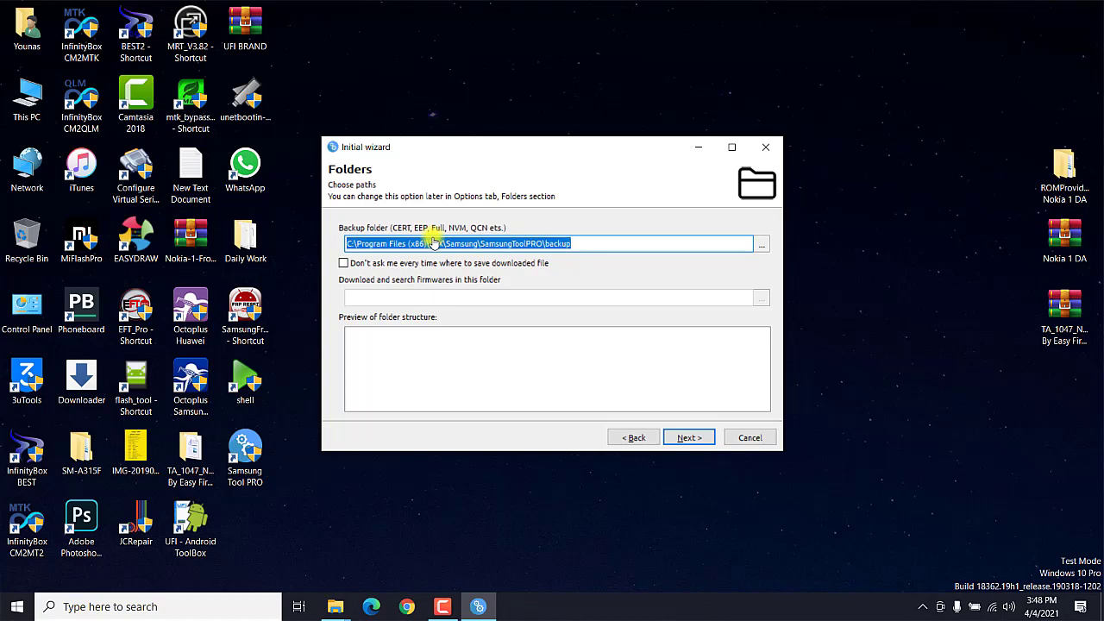
key("Return")
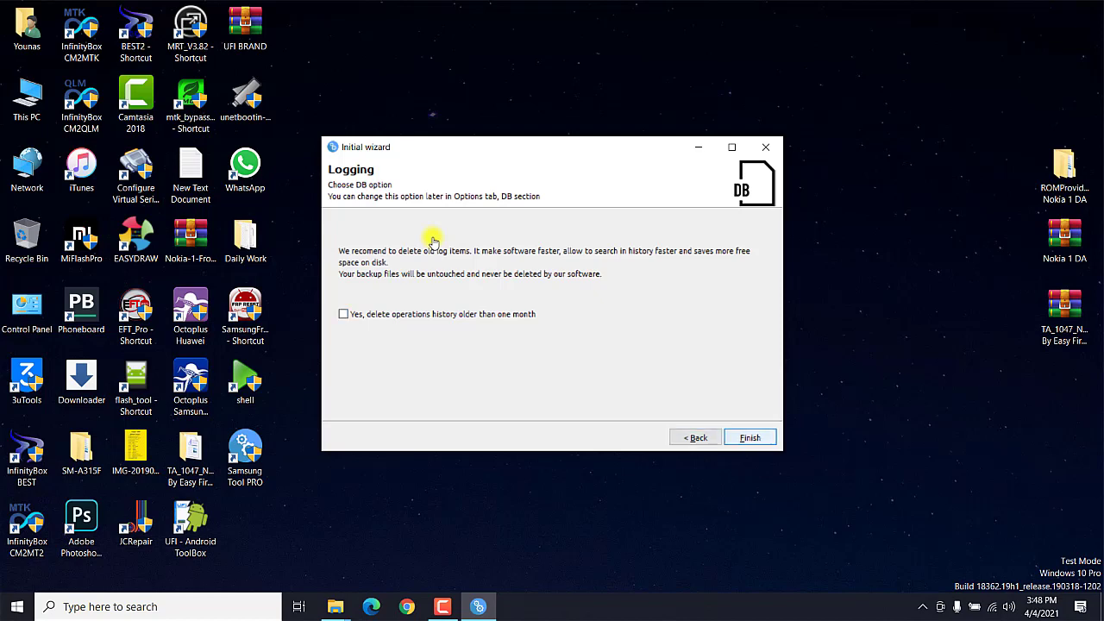
key("Return")
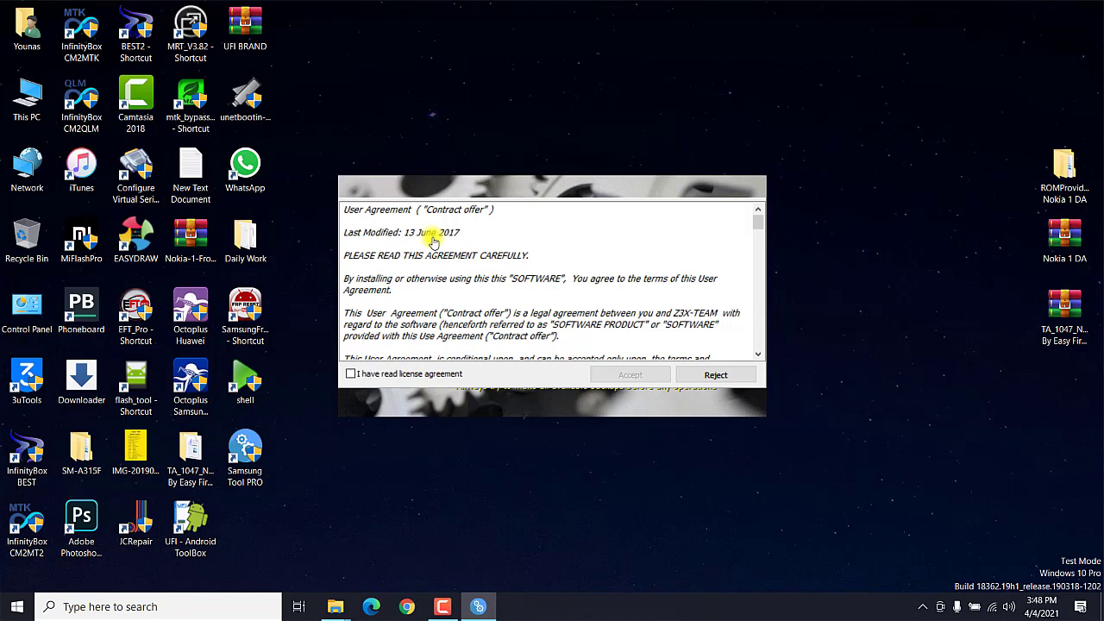
Step: Accept the user agreement and enable the Repair IMEI and write functions
key("space")
key("Return")
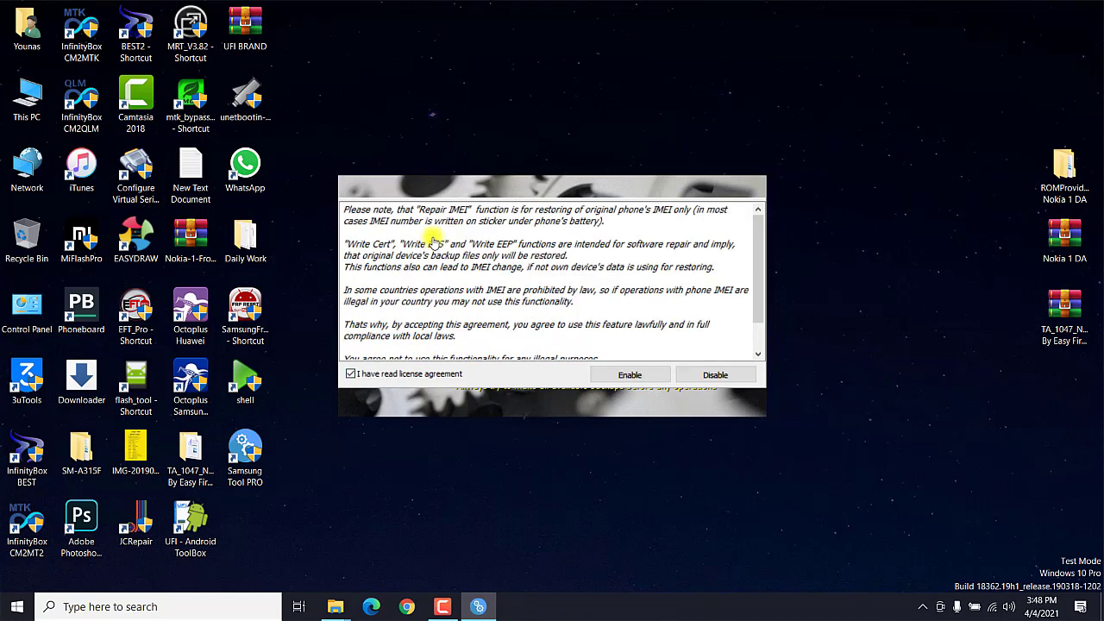
key("Return")
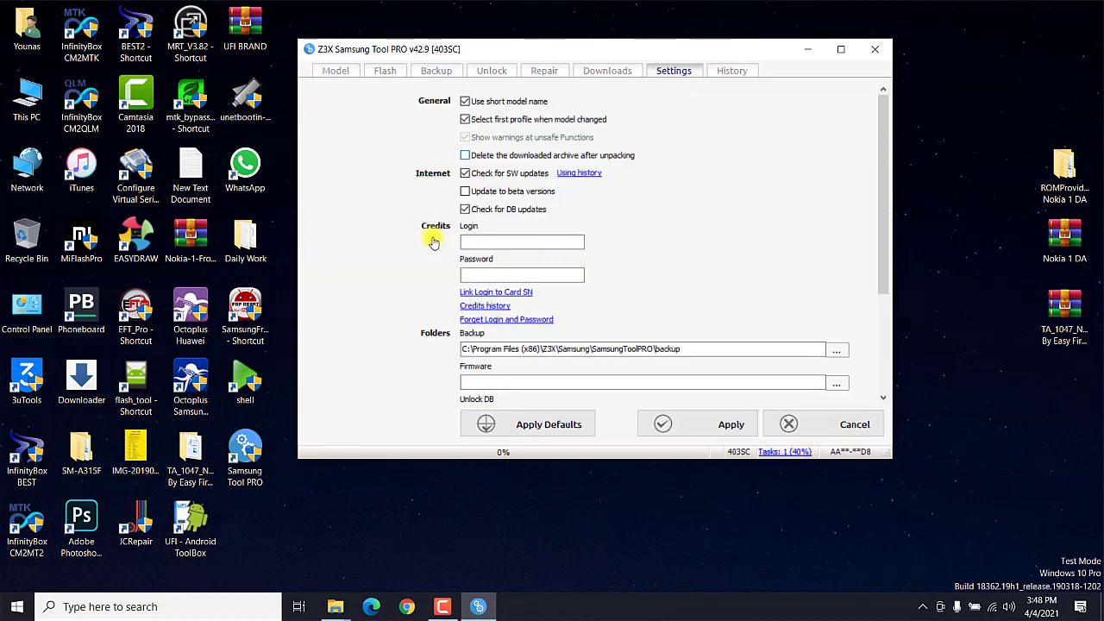
Step: Look through the program's settings, then view the Downloads and Repair pages
scroll(434, 243, "down", 1)
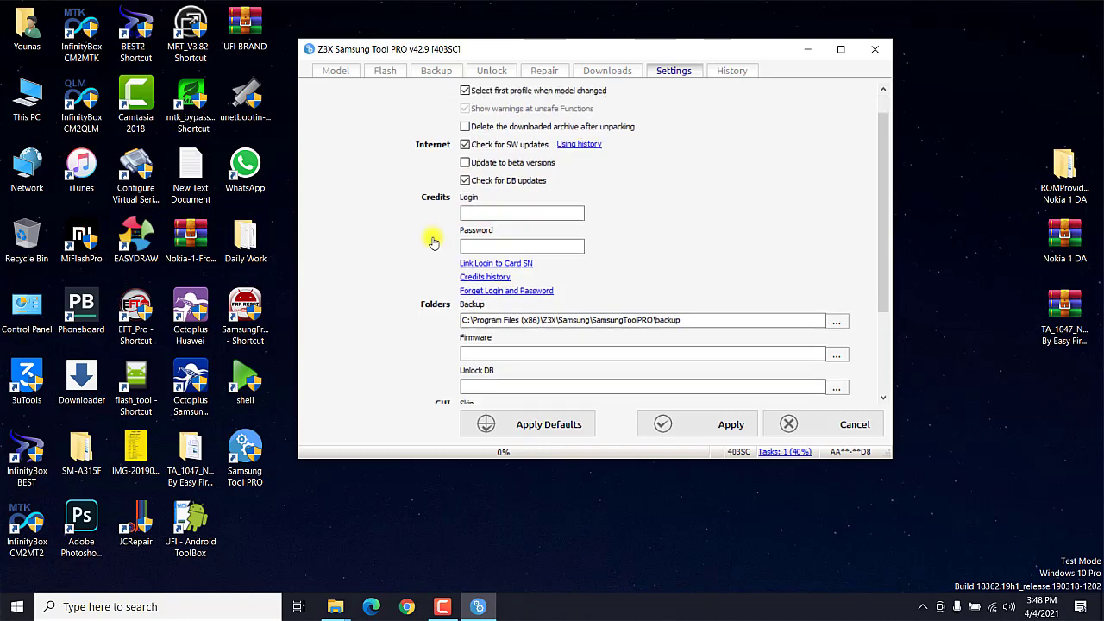
scroll(434, 242, "down", 4)
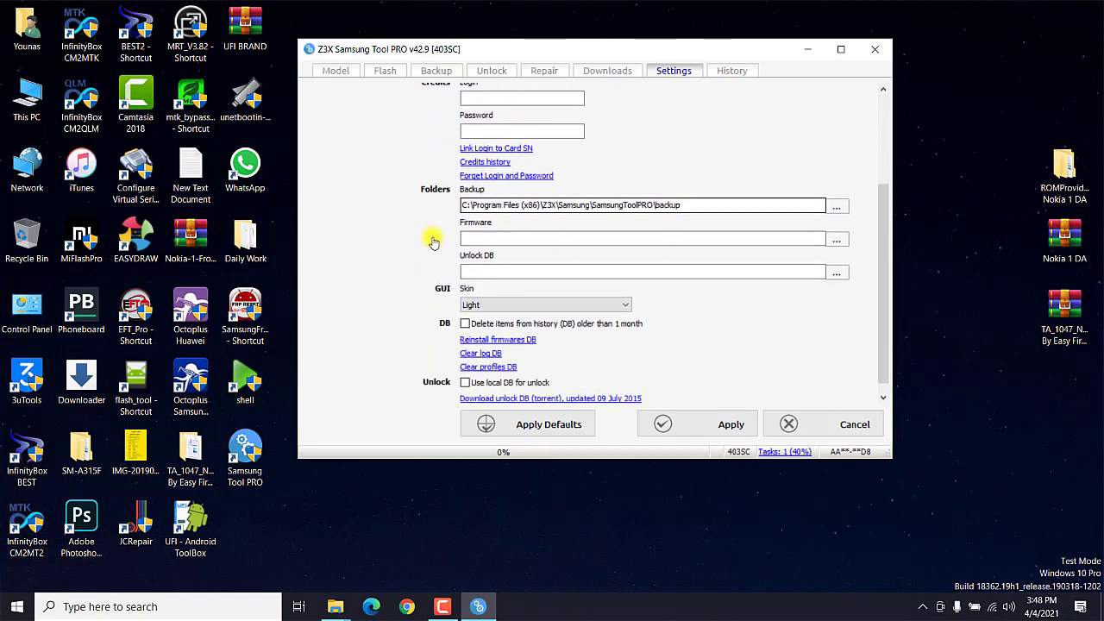
scroll(434, 243, "down", 1)
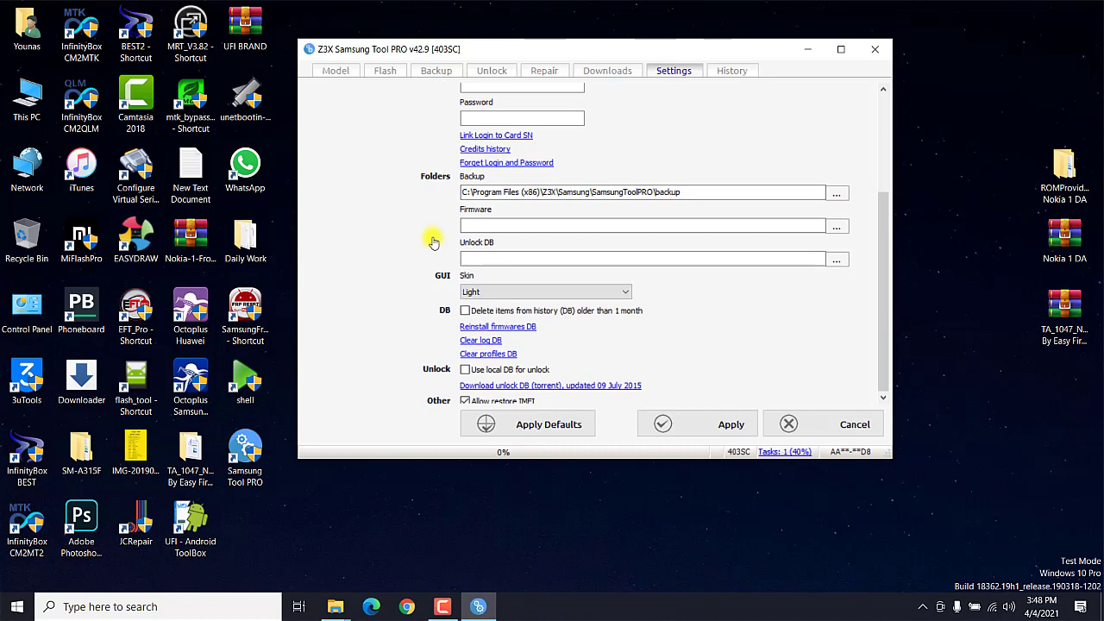
scroll(434, 243, "up", 1)
key("ctrl+shift+Tab")
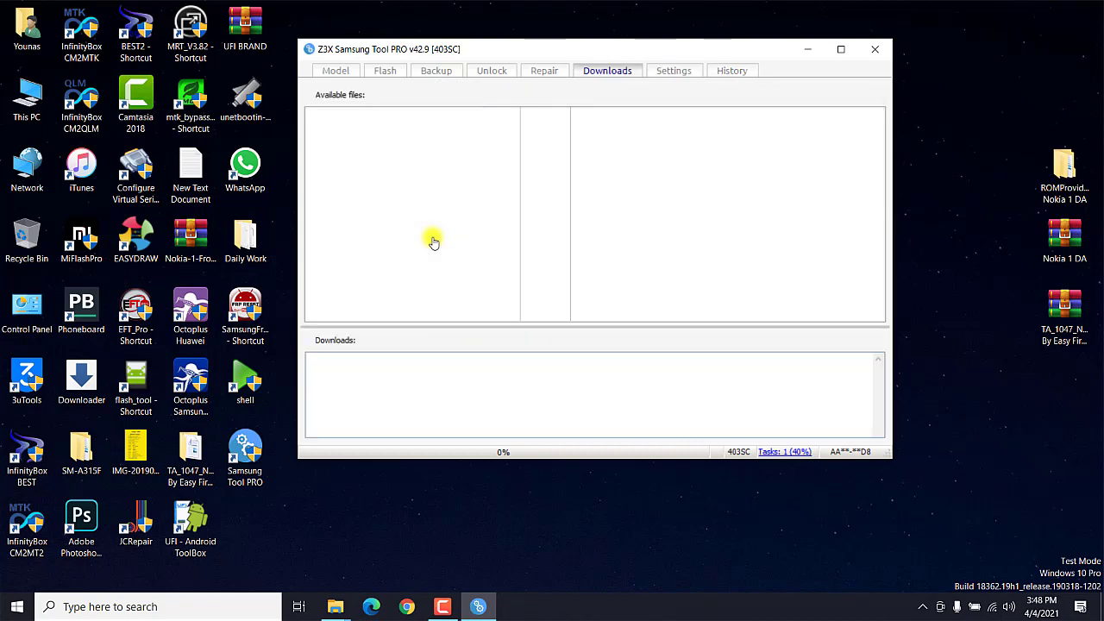
key("ctrl+shift+Tab")
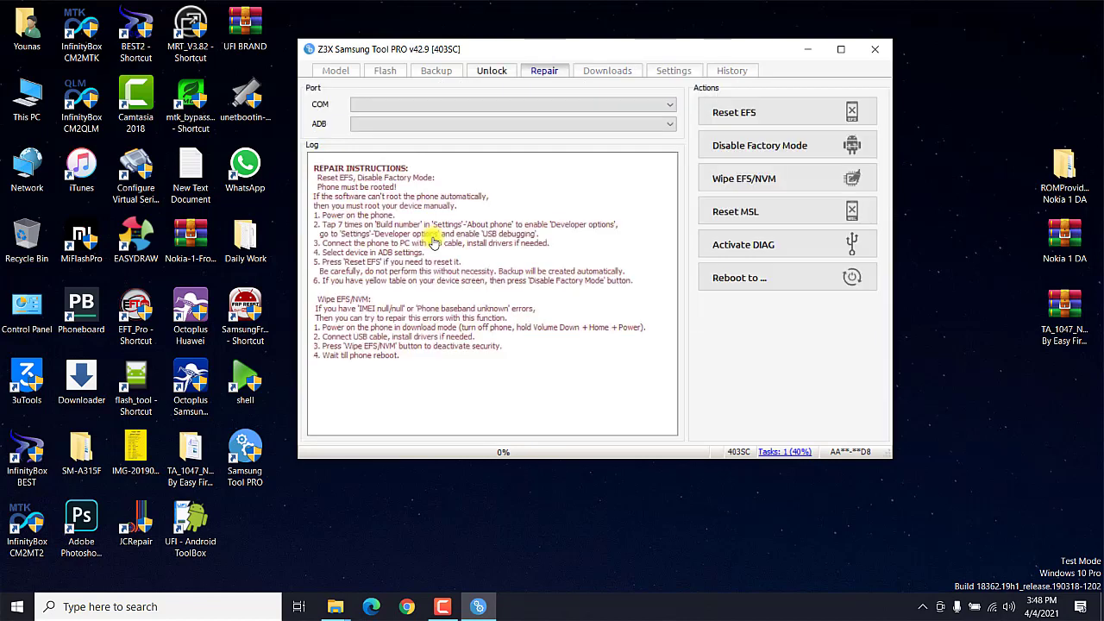